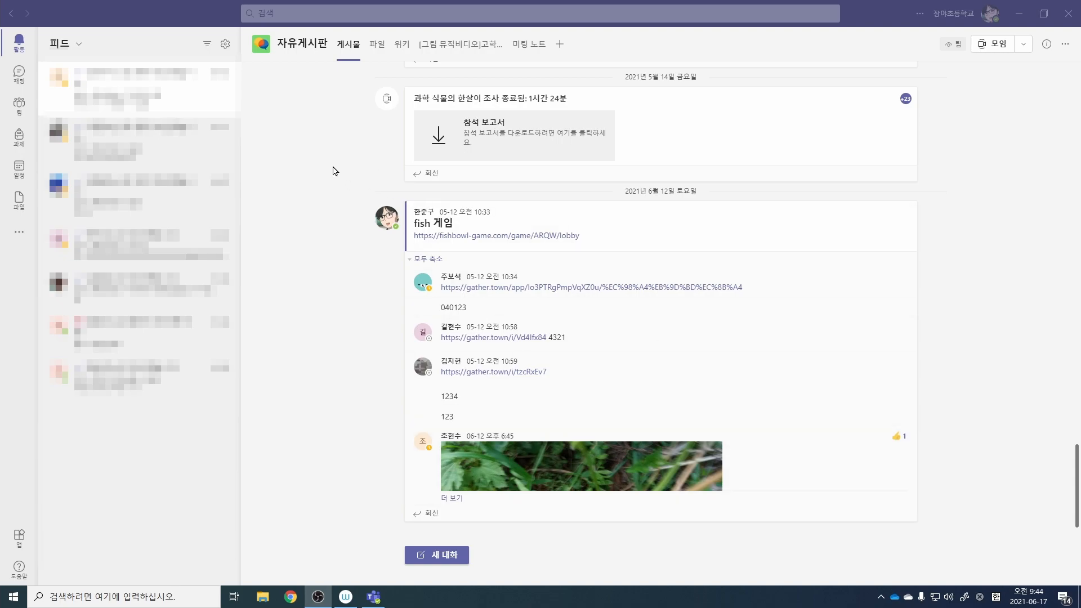
Open the chat section and look over its list filter, new-chat option and chat view choices
{"action": "left_click", "coordinate": [20, 74]}
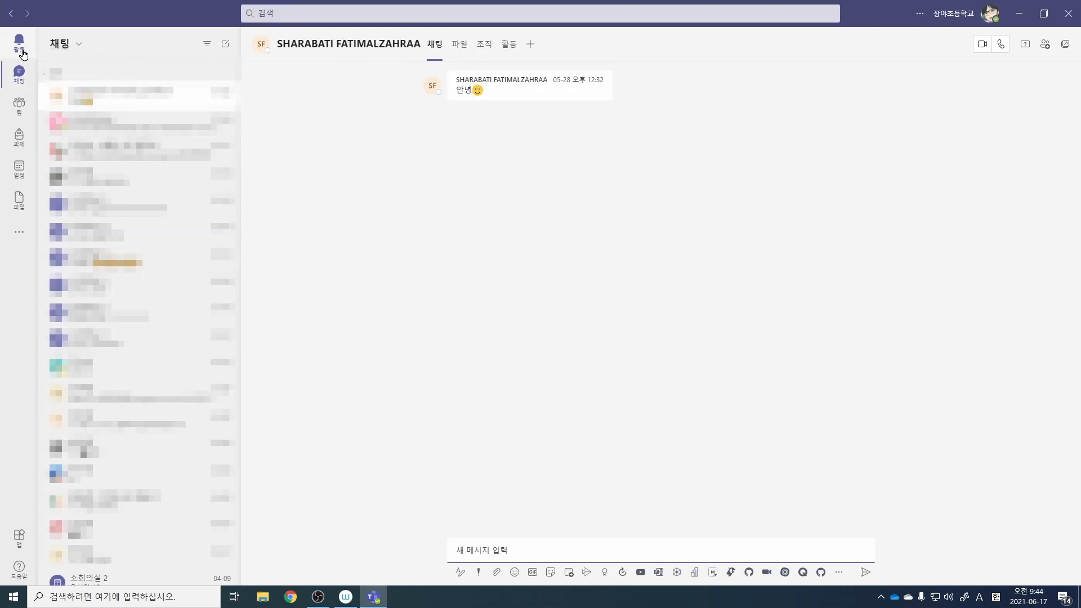
{"action": "left_click", "coordinate": [207, 44]}
{"action": "left_click", "coordinate": [207, 45]}
{"action": "left_click", "coordinate": [225, 46]}
{"action": "left_click", "coordinate": [226, 45]}
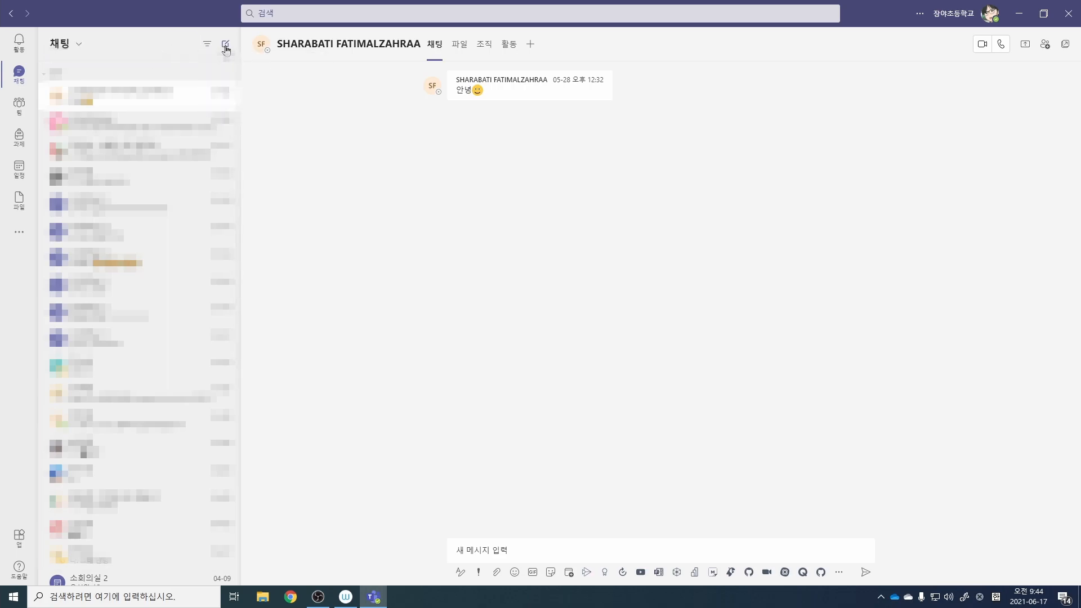
{"action": "left_click", "coordinate": [78, 46]}
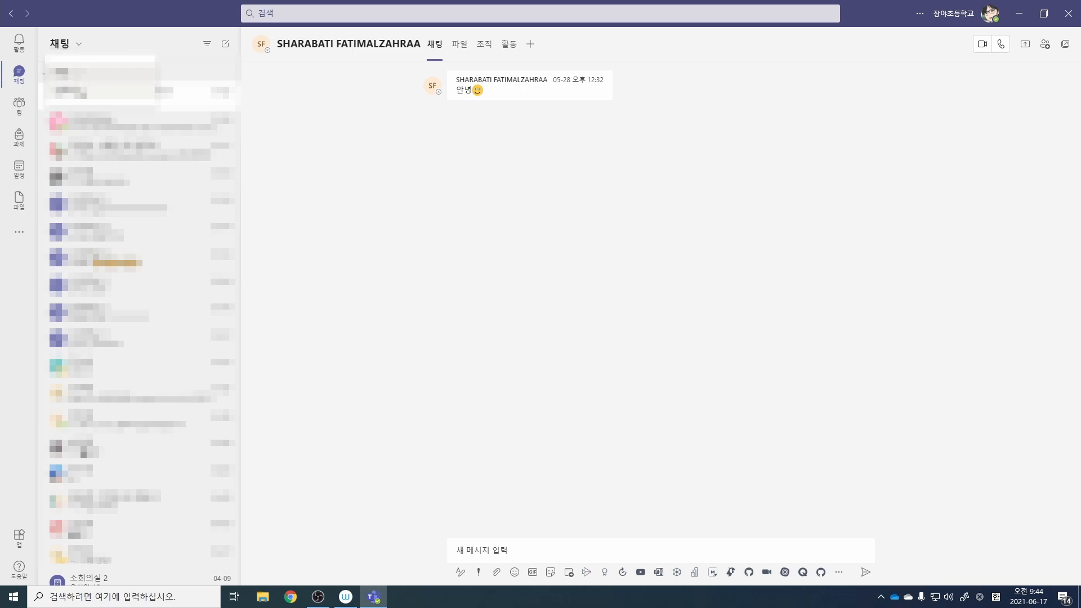
{"action": "left_click", "coordinate": [107, 42]}
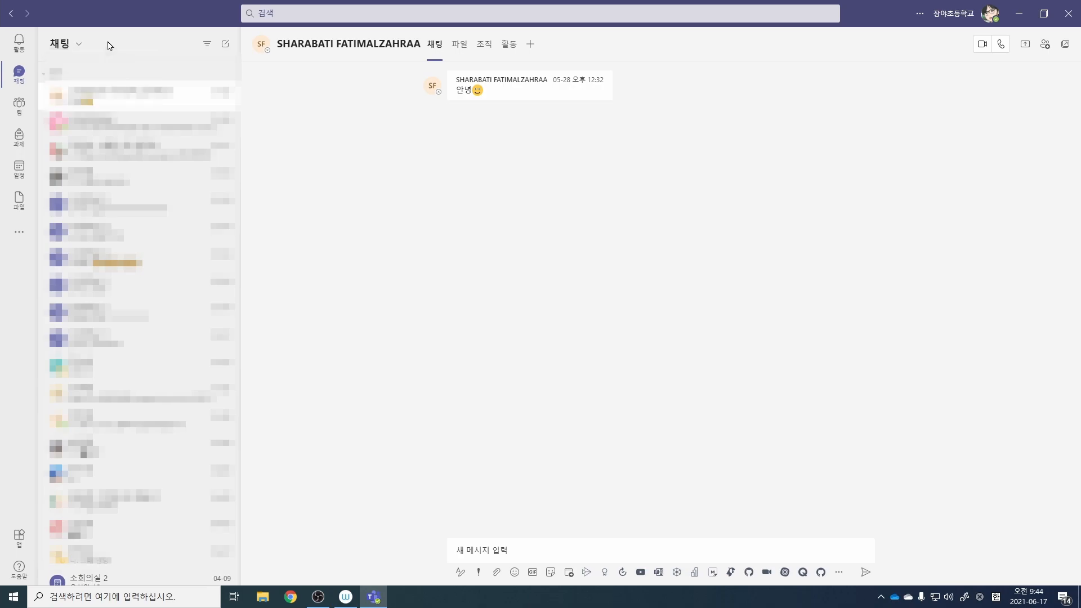
Start a new chat and add the account "student" as its recipient
{"action": "left_click", "coordinate": [225, 45]}
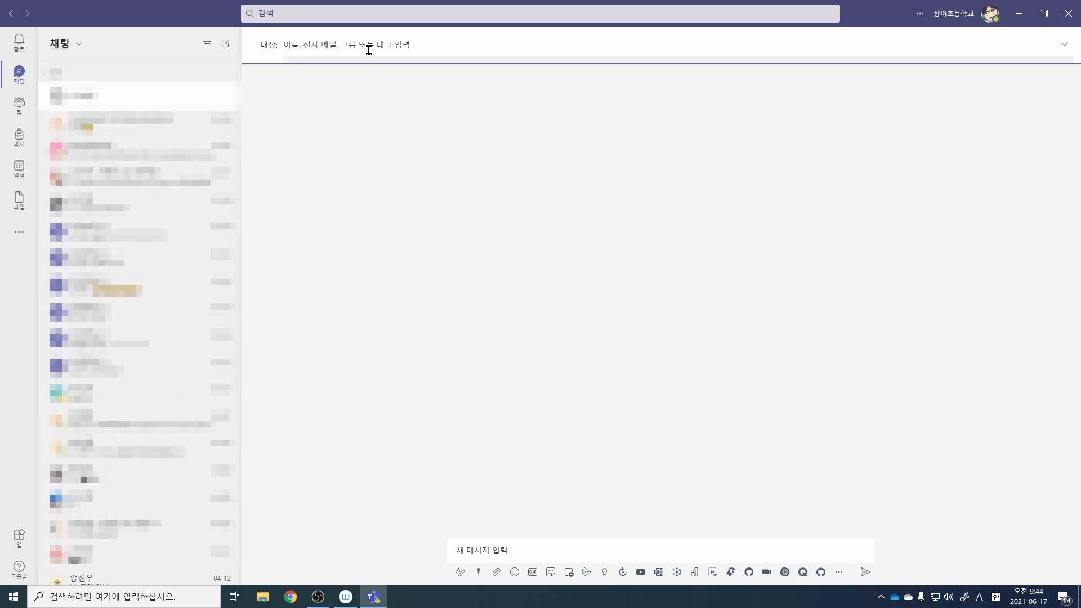
{"action": "type", "text": "ㄴㅅ"}
{"action": "key", "text": "BackSpace"}
{"action": "key", "text": "BackSpace"}
{"action": "key", "text": "Hangul"}
{"action": "type", "text": "student"}
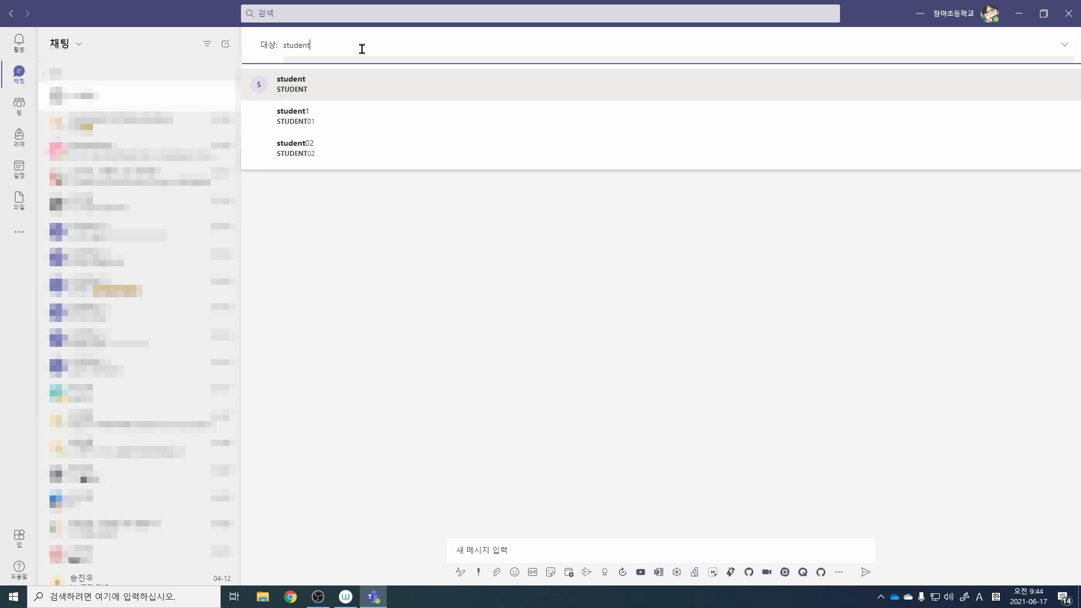
{"action": "left_click", "coordinate": [354, 85]}
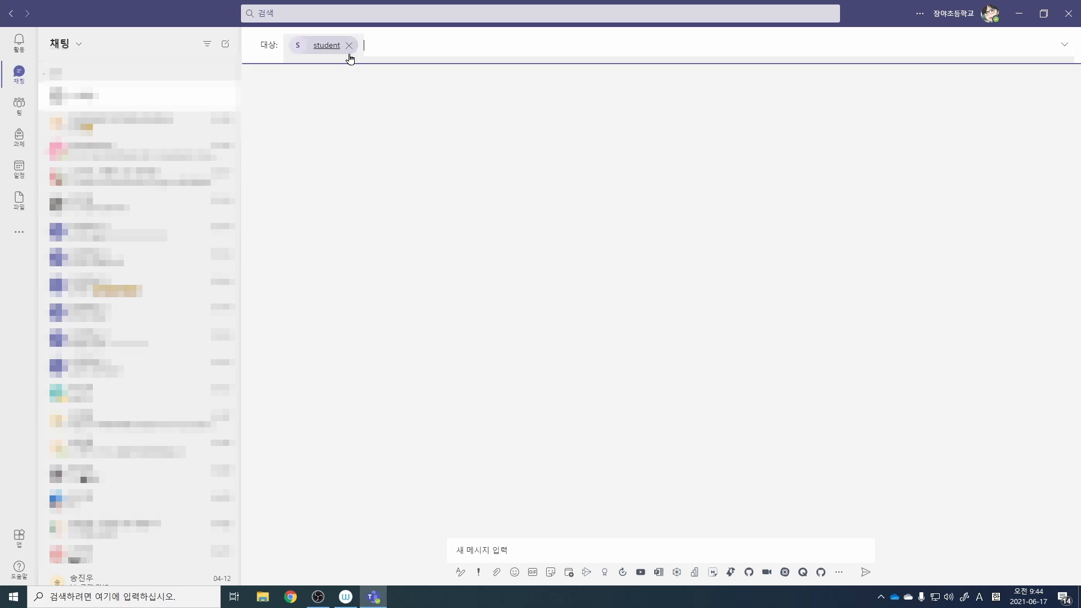
Send the first smiley emoji from the smile category as a message to the student account
{"action": "left_click", "coordinate": [491, 549]}
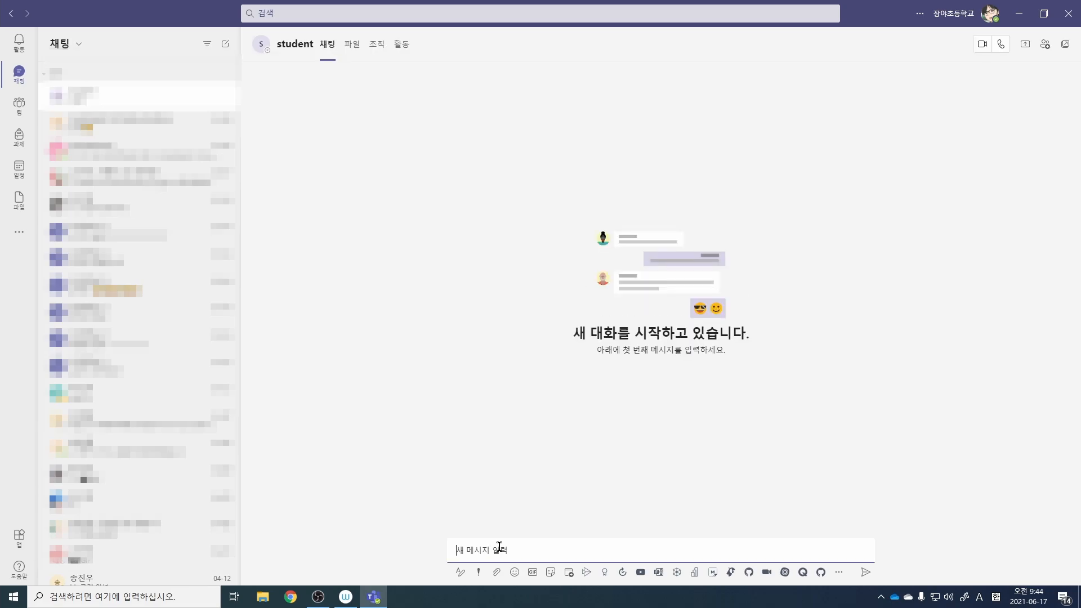
{"action": "left_click", "coordinate": [514, 572]}
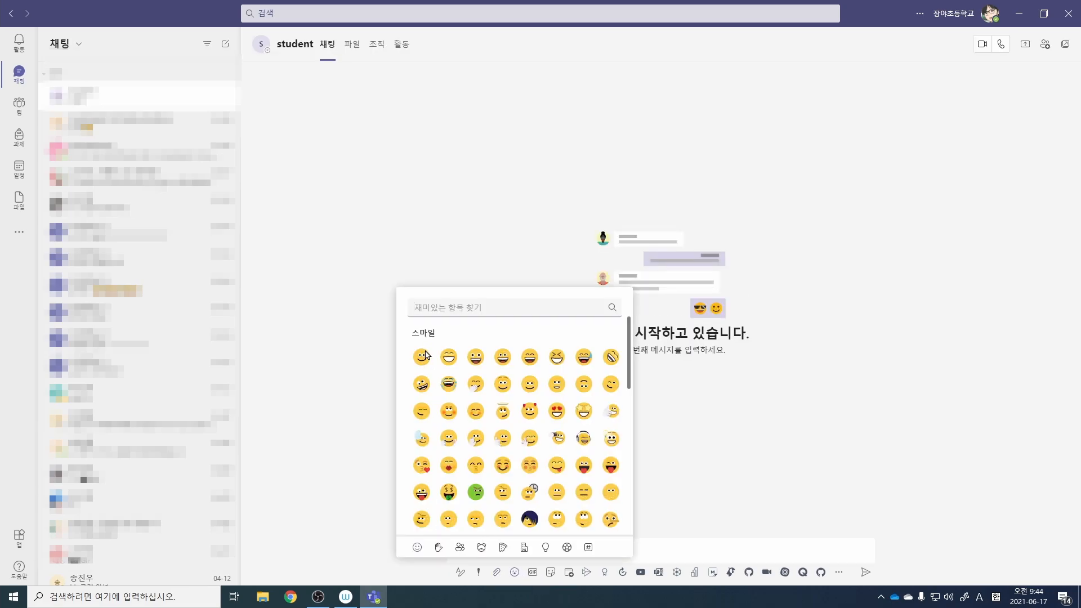
{"action": "left_click", "coordinate": [425, 357]}
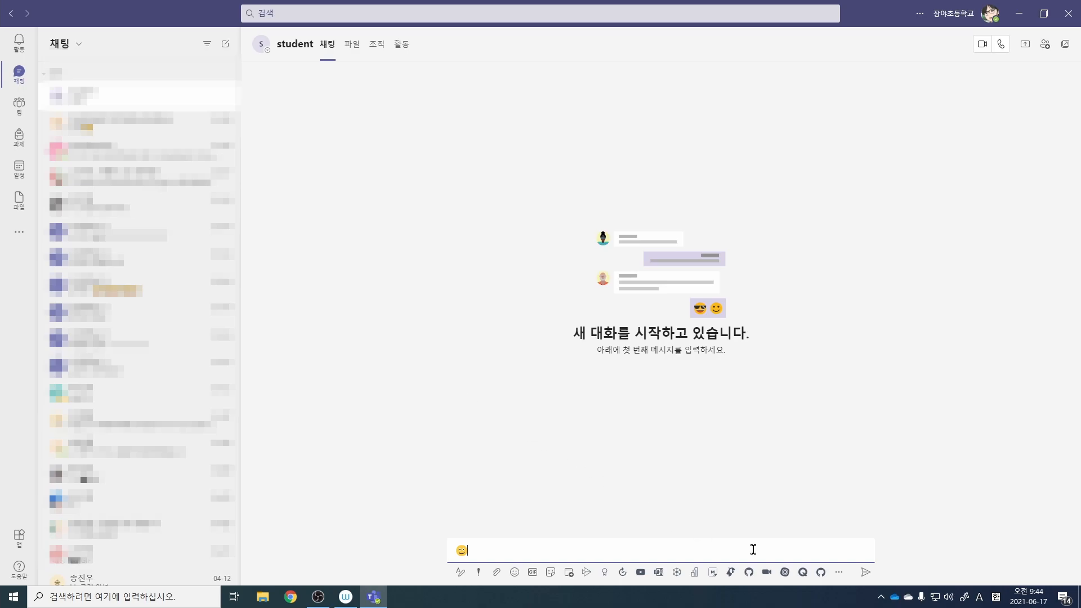
{"action": "left_click", "coordinate": [866, 572]}
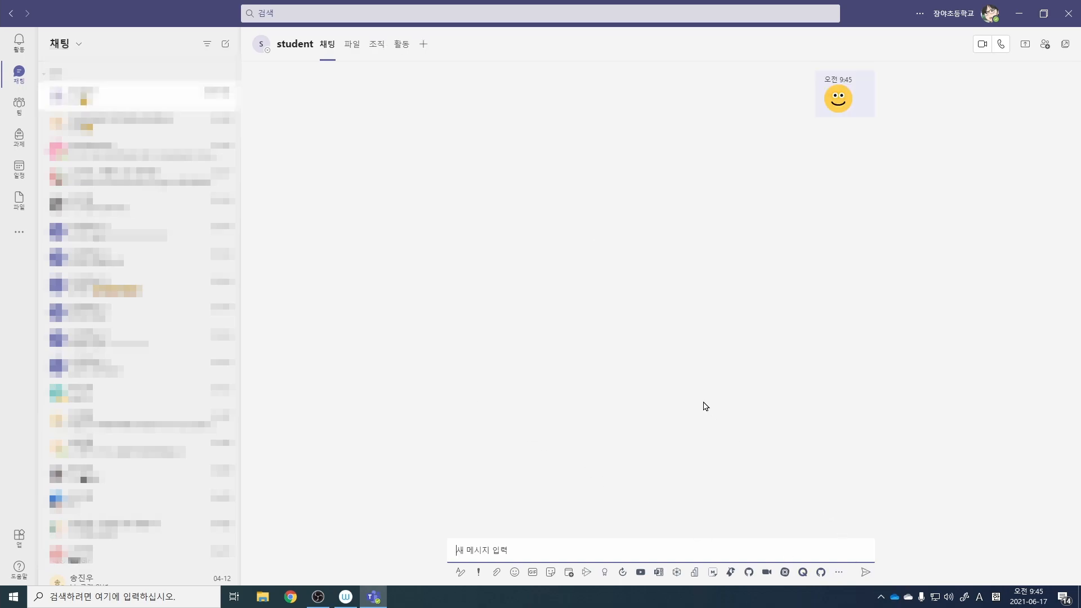
Browse the popular stickers available for chat messages without sending one
{"action": "left_click", "coordinate": [551, 572]}
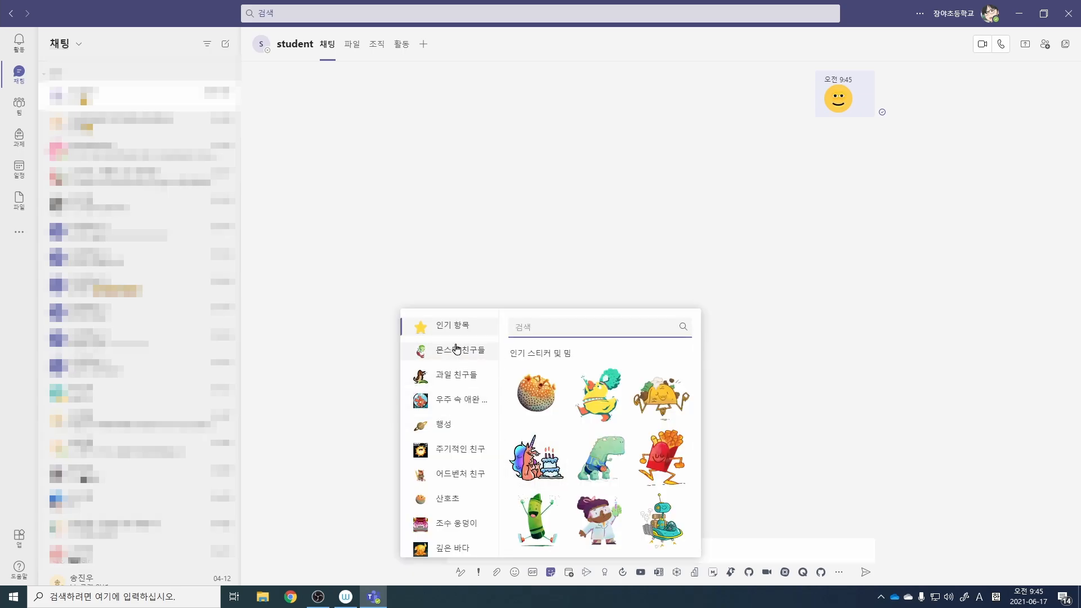
{"action": "scroll", "coordinate": [580, 478], "scroll_direction": "down", "scroll_amount": 3}
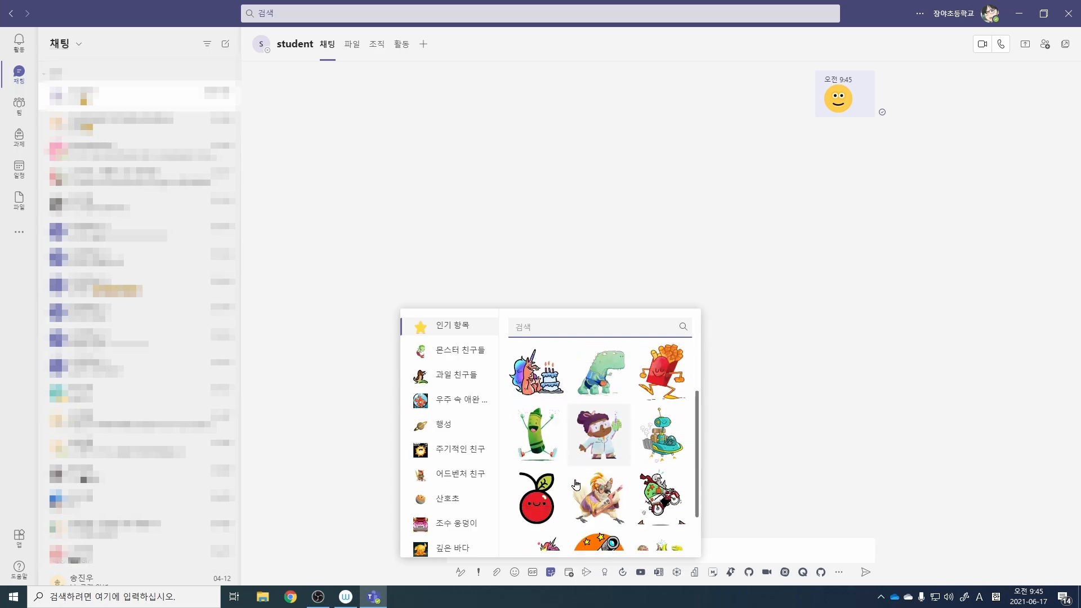
{"action": "left_click", "coordinate": [730, 490]}
{"action": "left_click", "coordinate": [551, 572]}
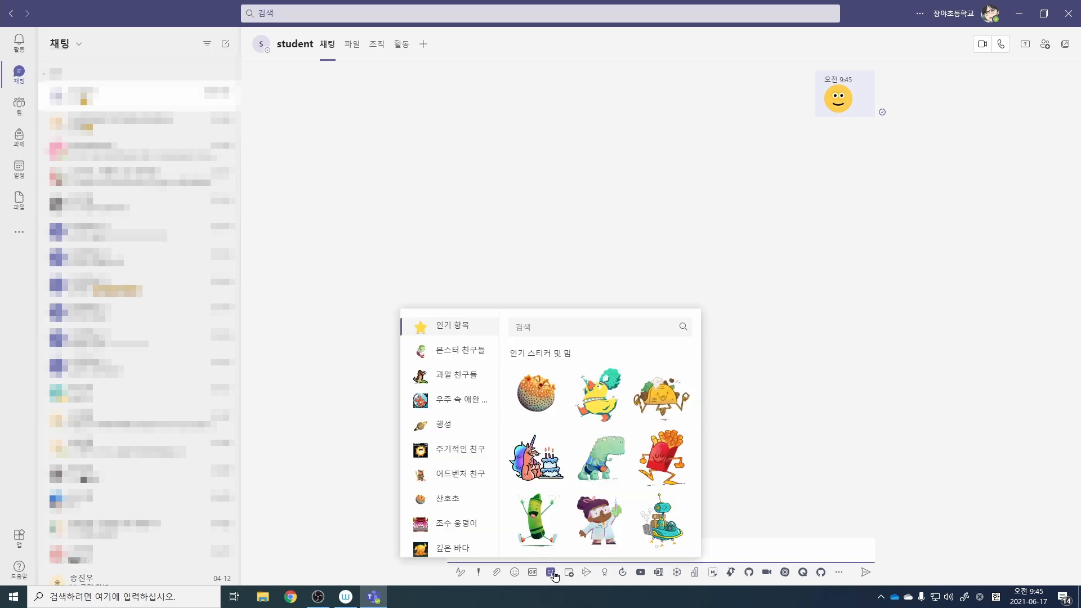
Look over the animated GIF collection and the additional messaging apps offered for the chat
{"action": "left_click", "coordinate": [533, 572]}
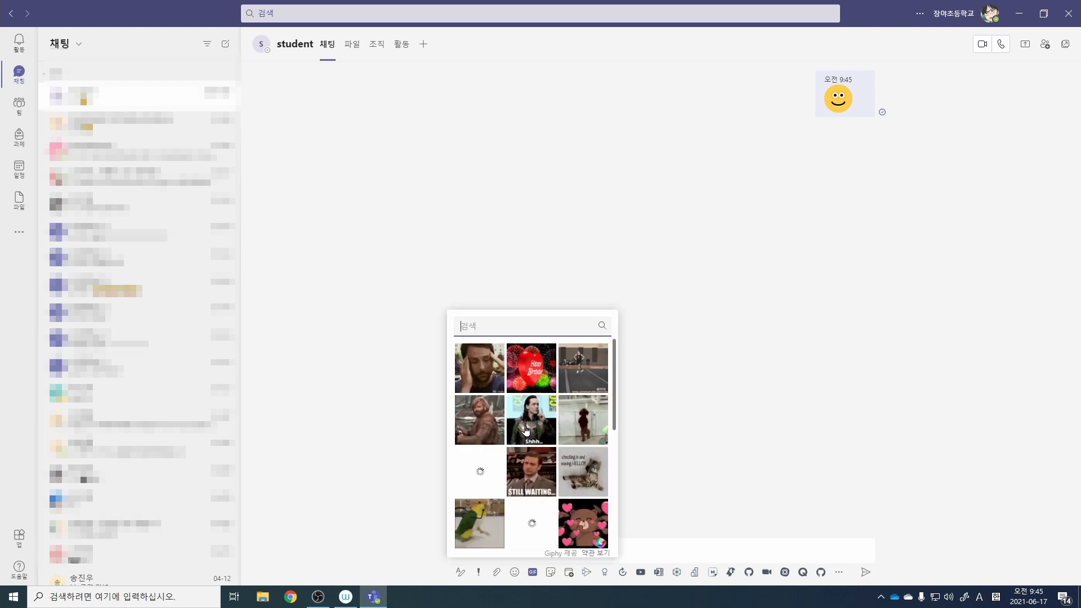
{"action": "left_click", "coordinate": [714, 392]}
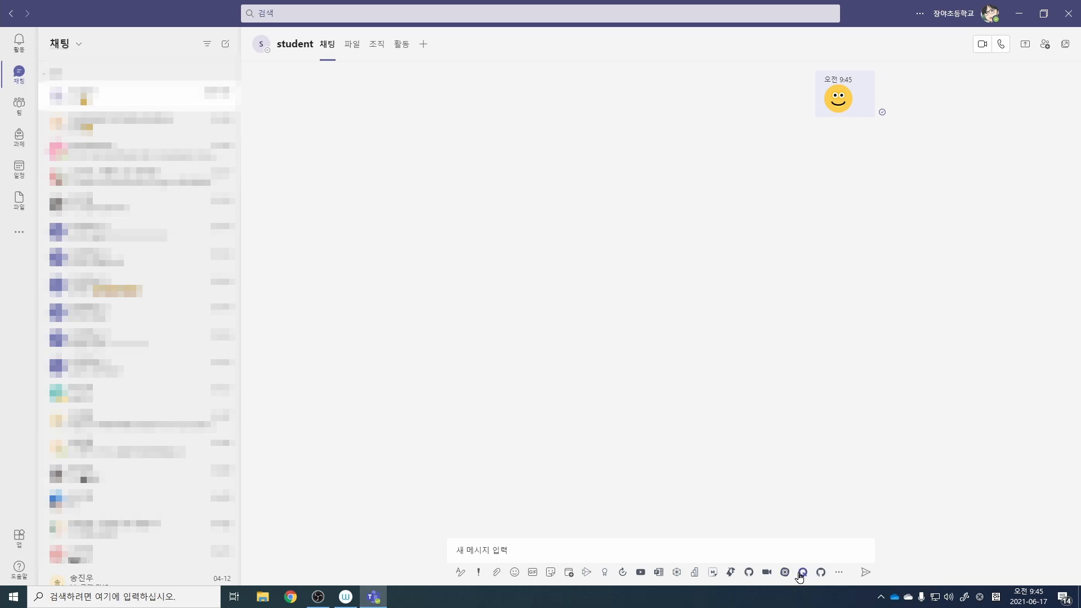
{"action": "left_click", "coordinate": [839, 572]}
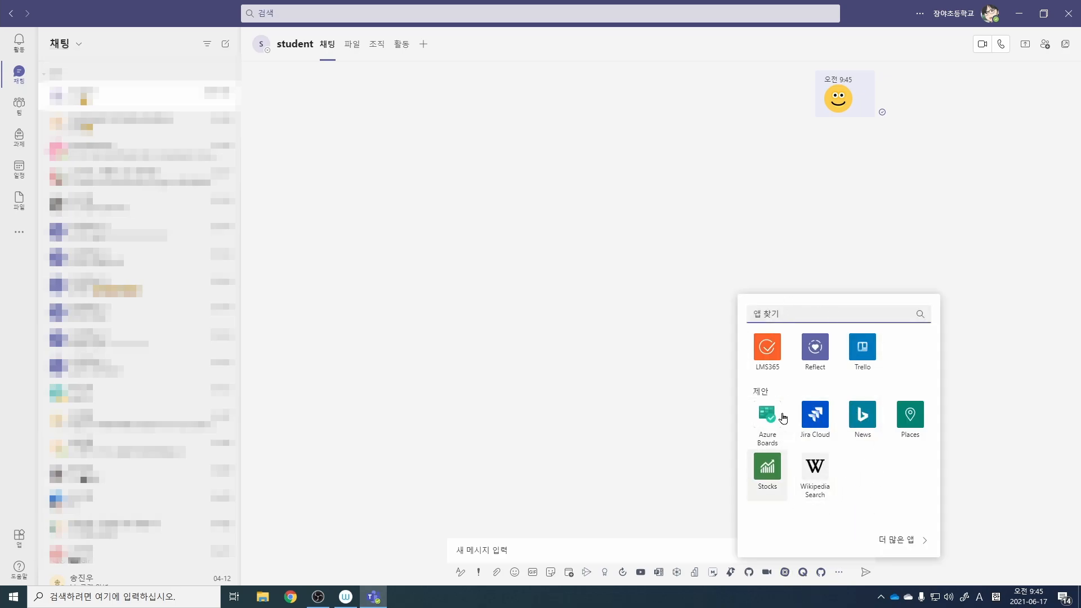
{"action": "left_click", "coordinate": [979, 493]}
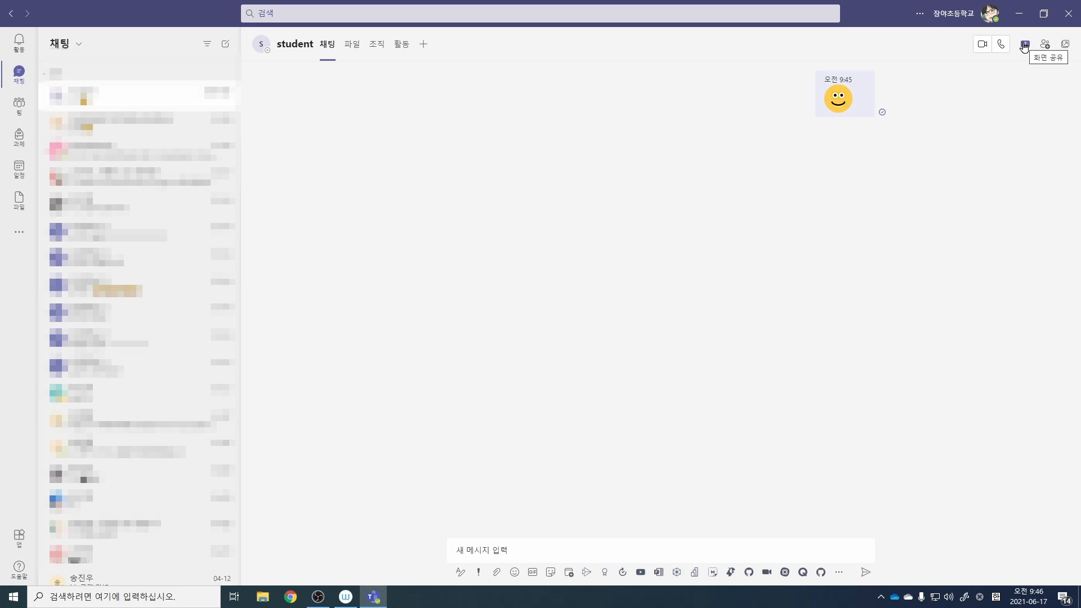
Pop the student chat out into a separate window, move it away from the screen corner, and close it
{"action": "left_click", "coordinate": [1065, 44]}
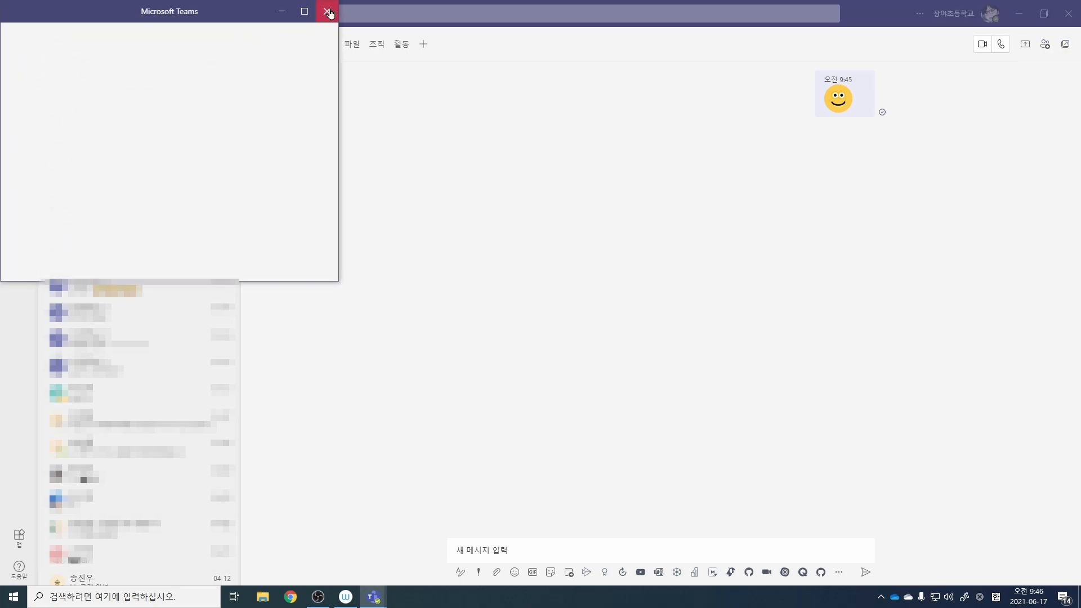
{"action": "left_click_drag", "start_coordinate": [169, 12], "coordinate": [355, 123]}
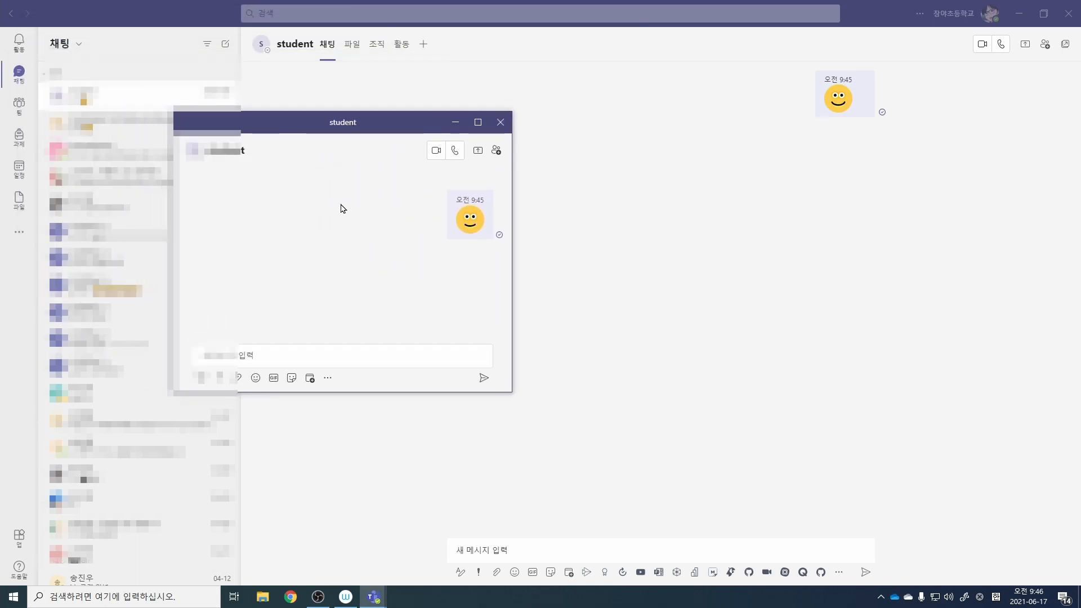
{"action": "left_click", "coordinate": [498, 124]}
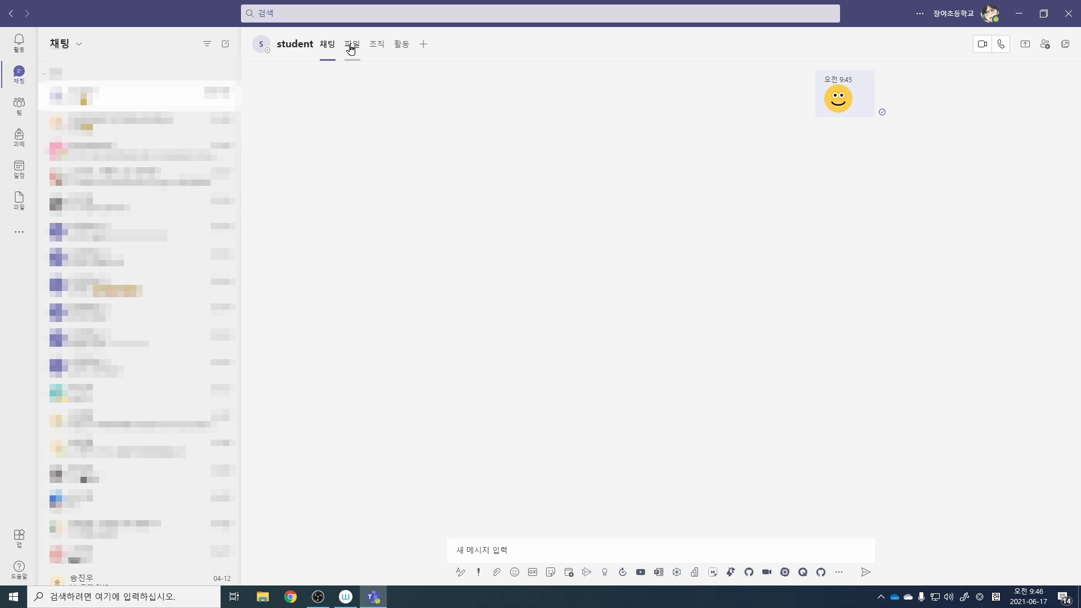
View the student chat's shared files, and open the shared files of an older group chat
{"action": "left_click", "coordinate": [350, 49]}
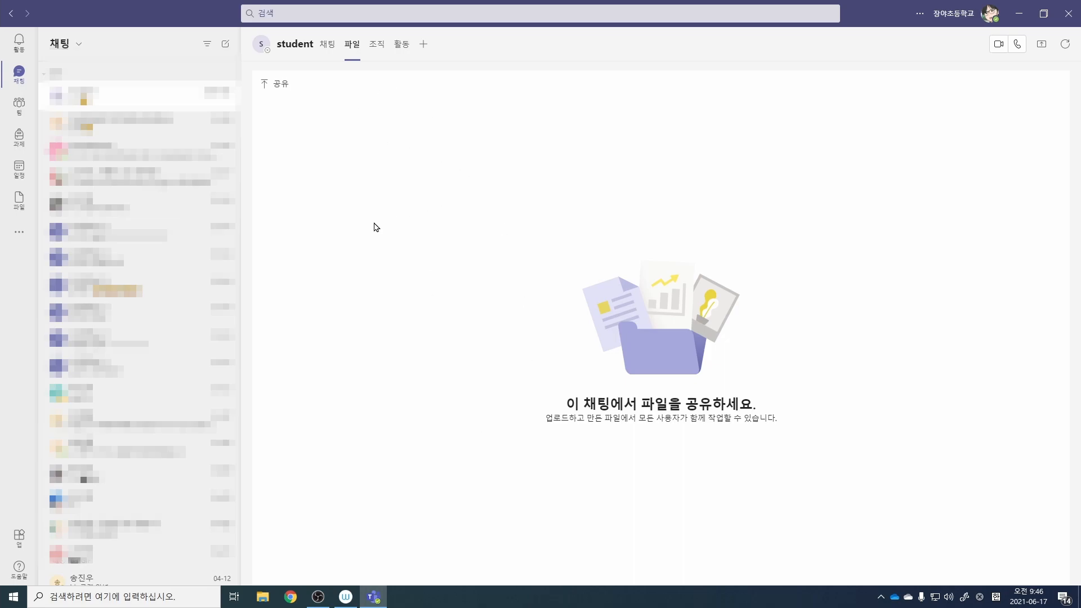
{"action": "scroll", "coordinate": [151, 383], "scroll_direction": "down", "scroll_amount": 10}
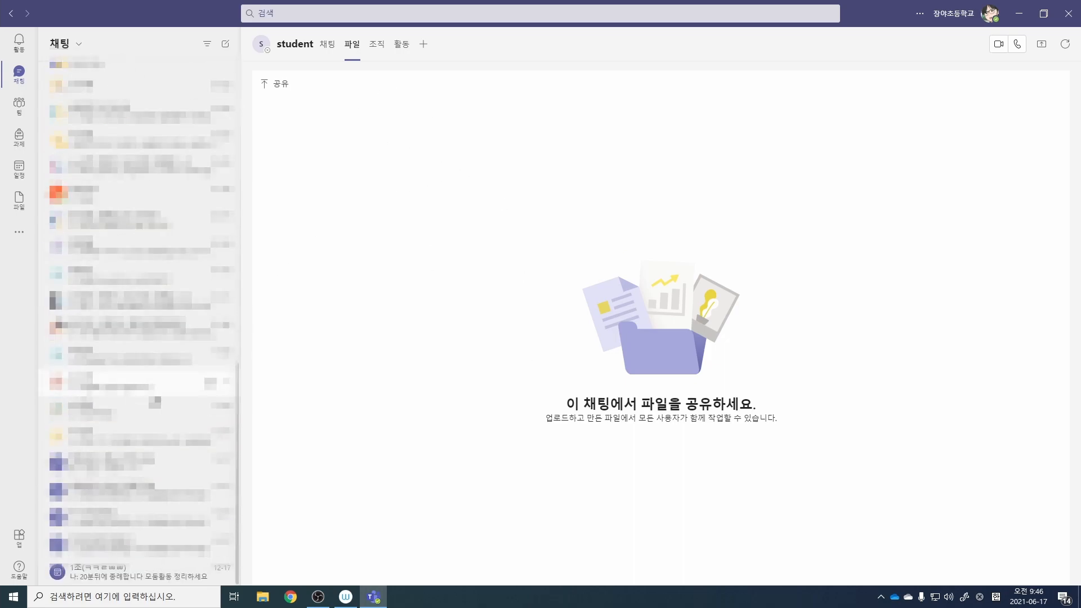
{"action": "scroll", "coordinate": [152, 401], "scroll_direction": "down", "scroll_amount": 5}
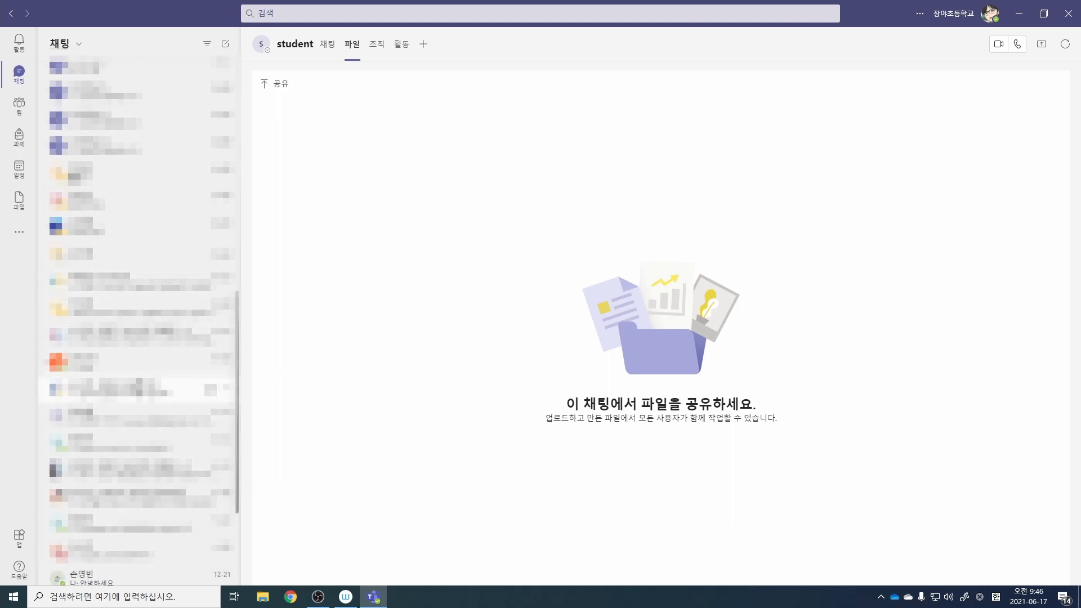
{"action": "left_click", "coordinate": [133, 380]}
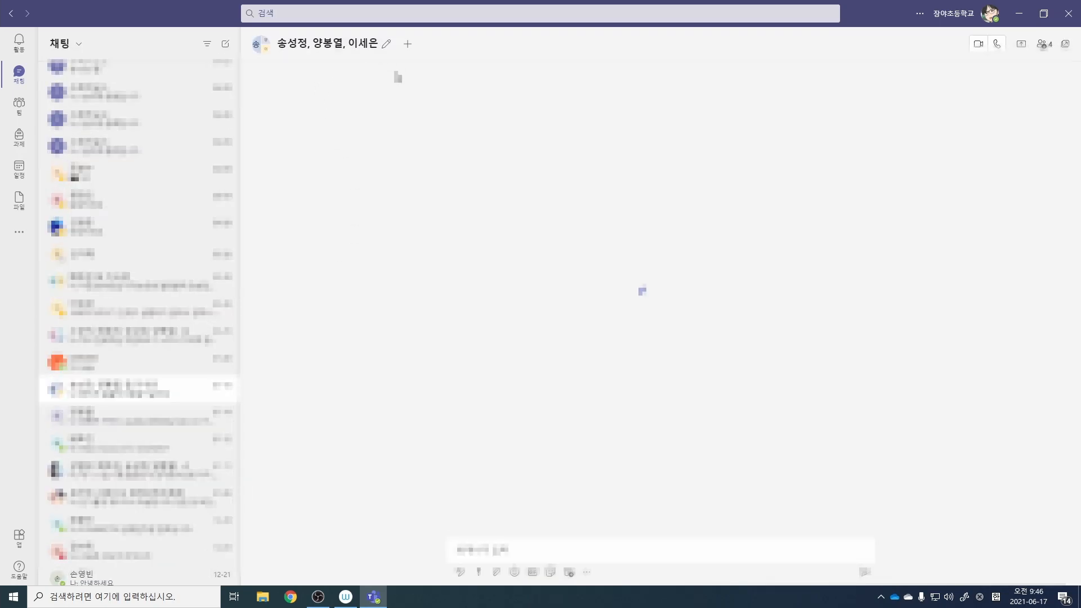
{"action": "left_click", "coordinate": [451, 48]}
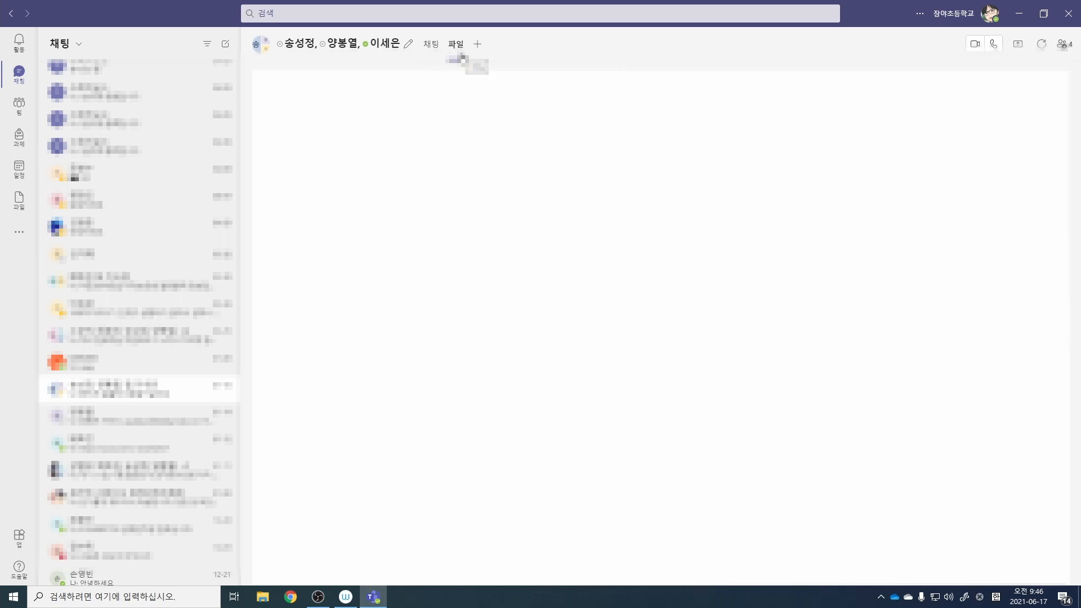
Look through the list of files shared in the group chat
{"action": "left_click", "coordinate": [451, 243]}
{"action": "scroll", "coordinate": [451, 270], "scroll_direction": "down", "scroll_amount": 3}
{"action": "scroll", "coordinate": [441, 336], "scroll_direction": "up", "scroll_amount": 1}
{"action": "scroll", "coordinate": [441, 336], "scroll_direction": "up", "scroll_amount": 5}
{"action": "scroll", "coordinate": [442, 345], "scroll_direction": "down", "scroll_amount": 2}
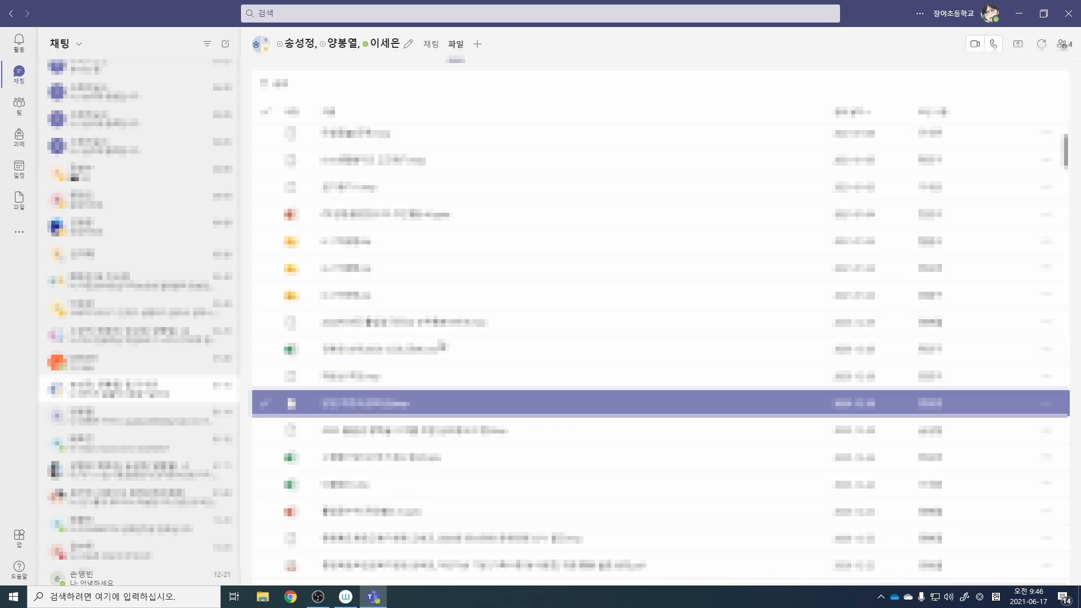
{"action": "scroll", "coordinate": [442, 346], "scroll_direction": "down", "scroll_amount": 5}
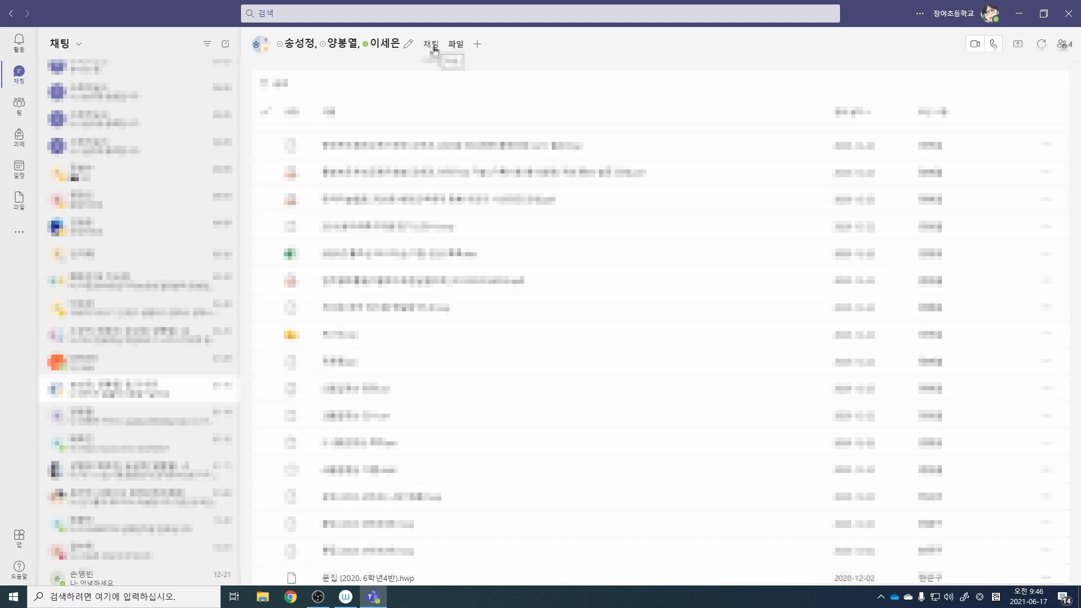
Return to the student chat and view its organization, activity and files pages
{"action": "scroll", "coordinate": [208, 161], "scroll_direction": "up", "scroll_amount": 5}
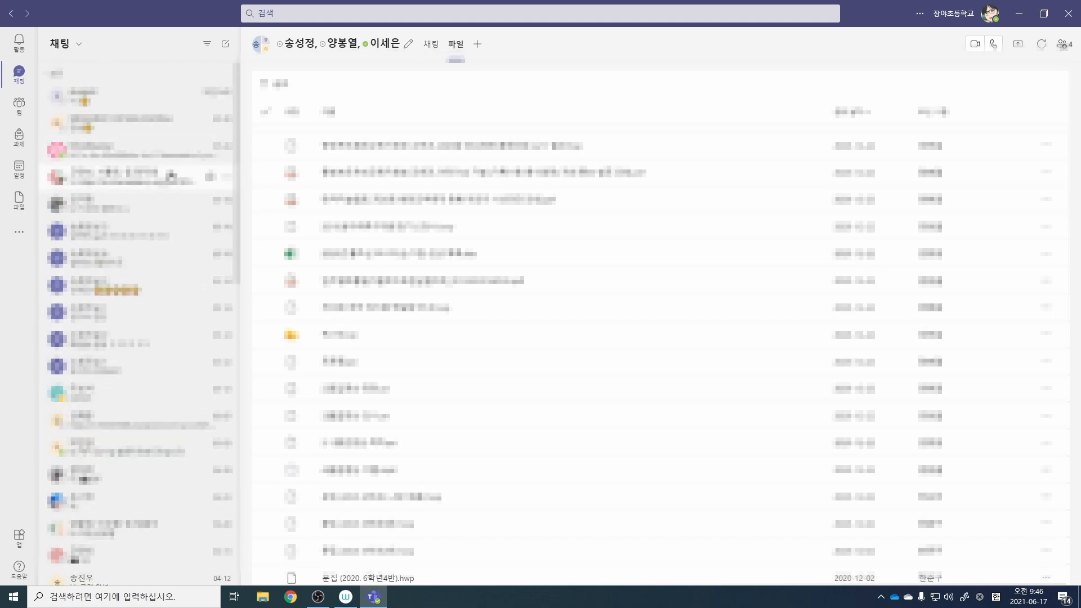
{"action": "left_click", "coordinate": [132, 97]}
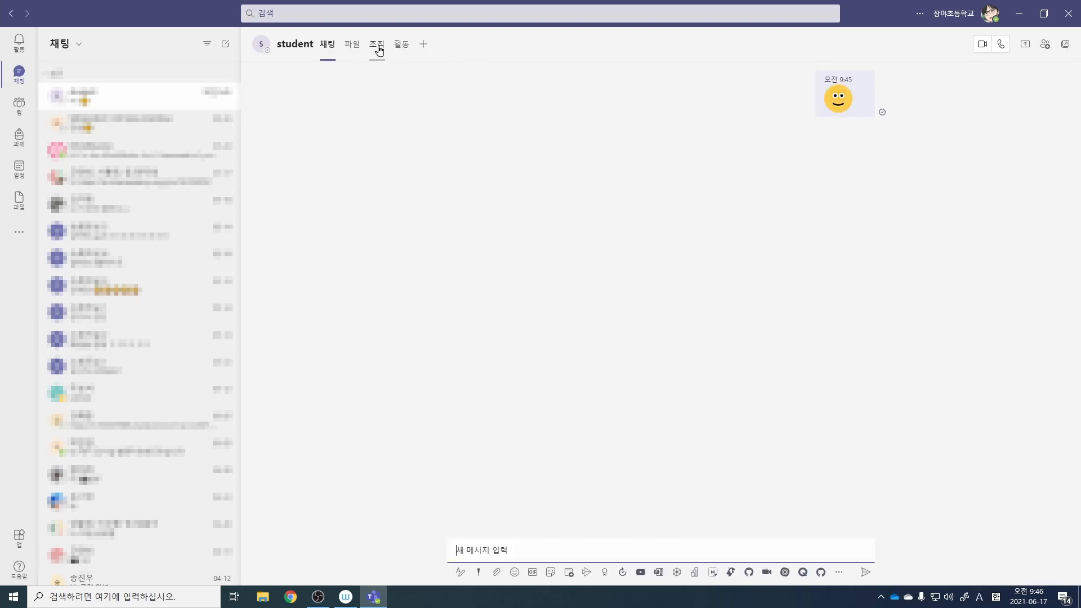
{"action": "left_click", "coordinate": [378, 50]}
{"action": "left_click", "coordinate": [404, 50]}
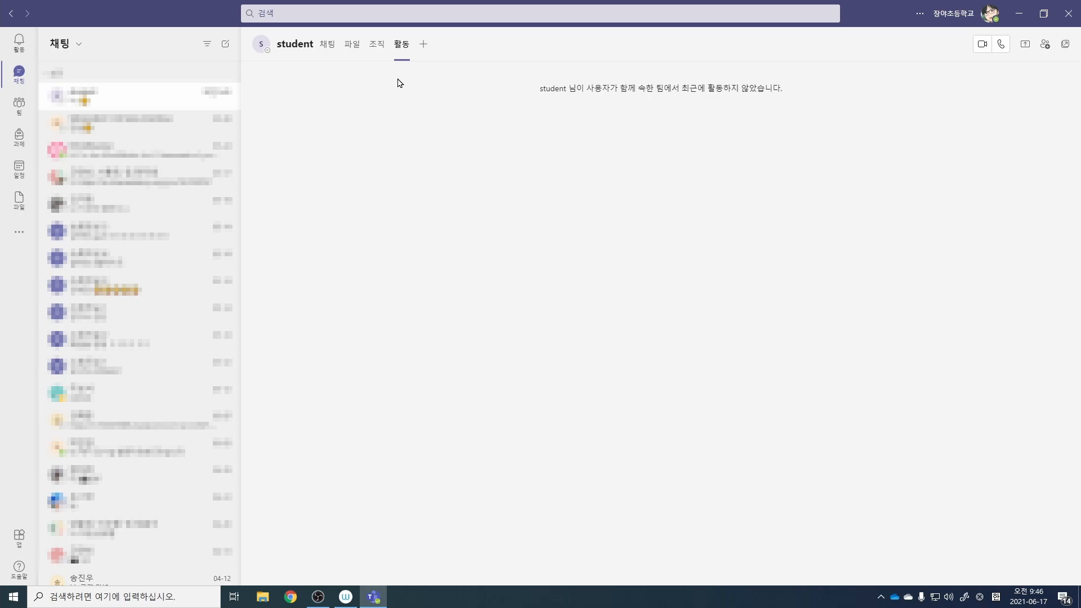
{"action": "left_click", "coordinate": [330, 49]}
{"action": "left_click", "coordinate": [356, 49]}
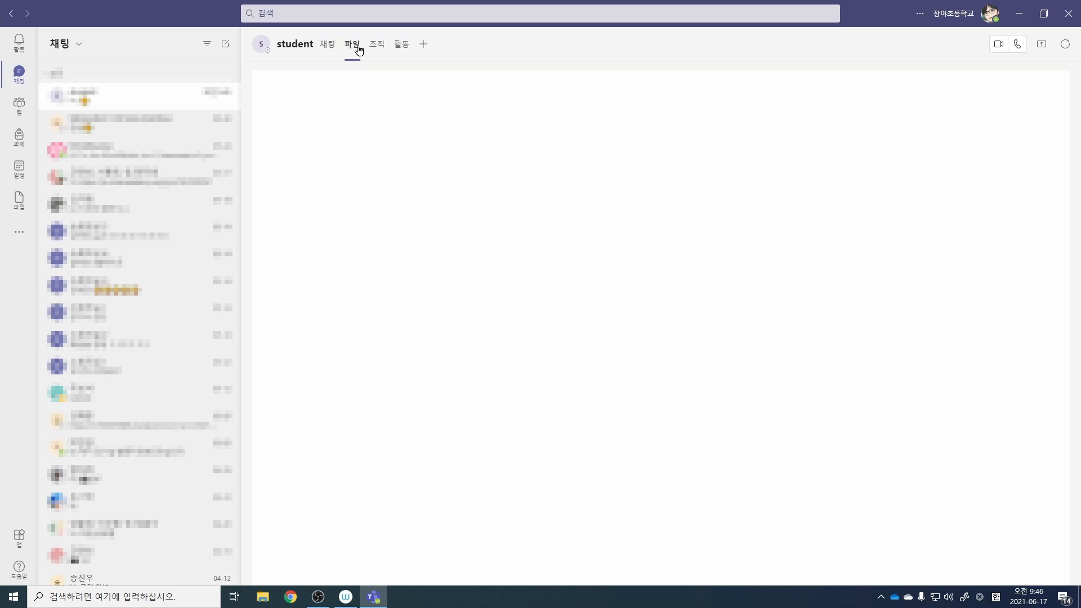
Look over the apps that can be added as tabs to the student chat, and open the teams overview
{"action": "left_click", "coordinate": [424, 48]}
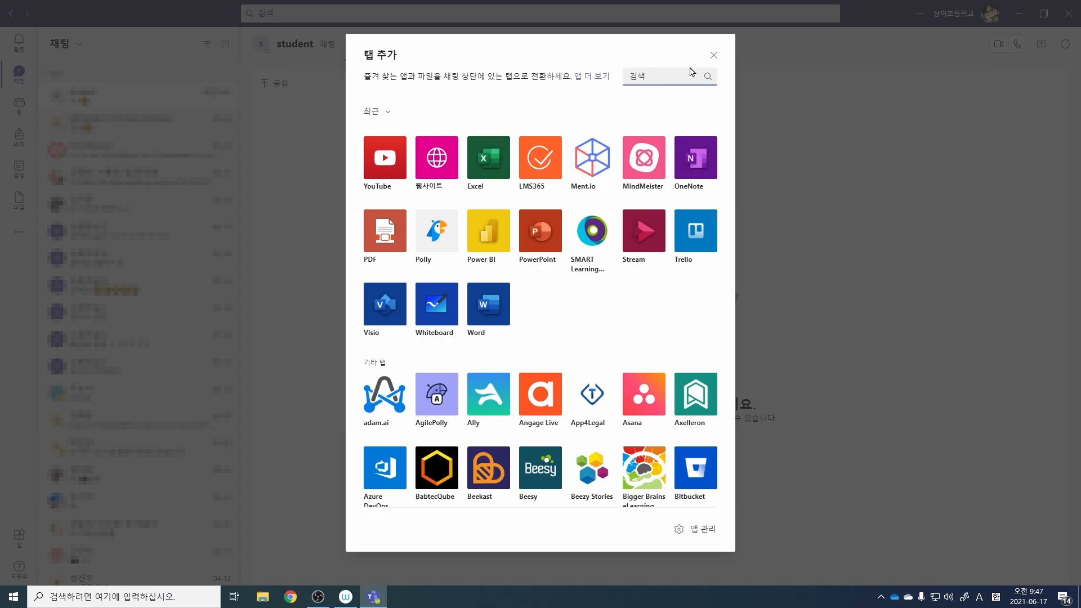
{"action": "left_click", "coordinate": [712, 55]}
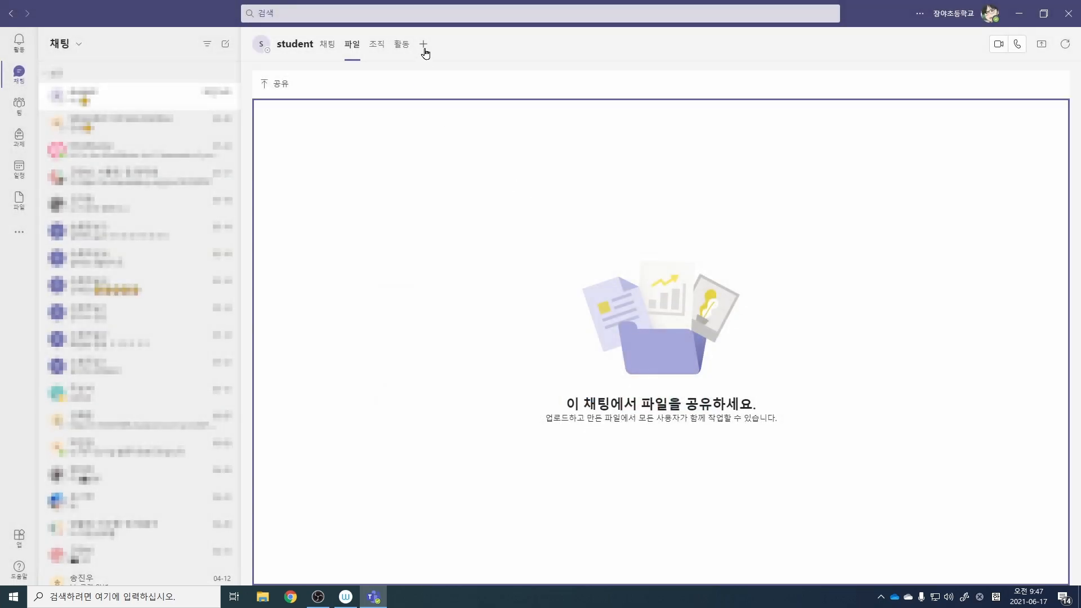
{"action": "left_click", "coordinate": [17, 107]}
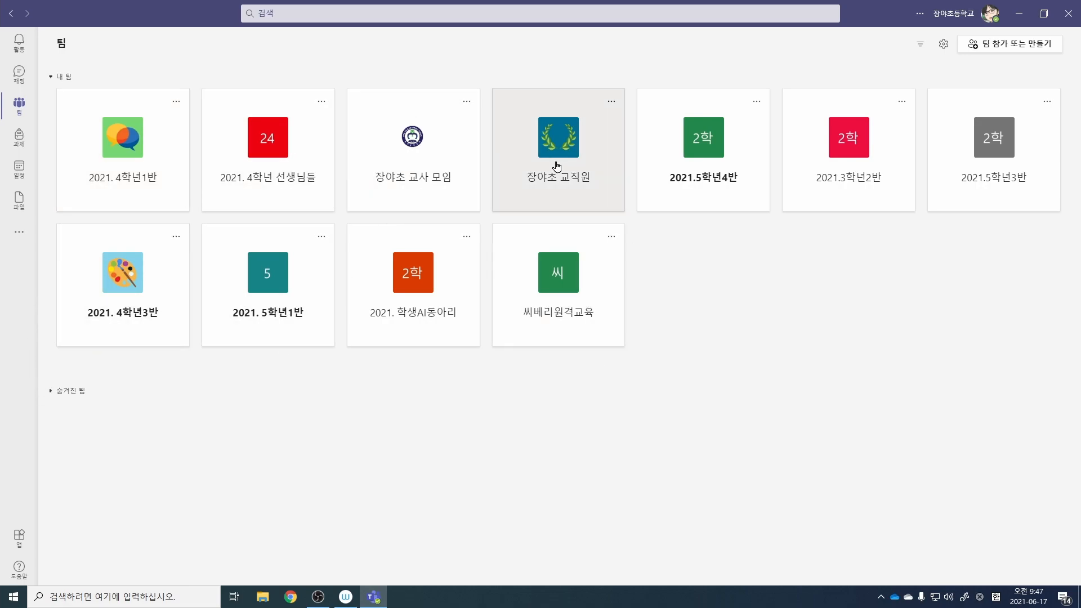
Look through the hidden teams listed below the active teams and collapse their list again
{"action": "left_click", "coordinate": [51, 390]}
{"action": "scroll", "coordinate": [123, 472], "scroll_direction": "down", "scroll_amount": 2}
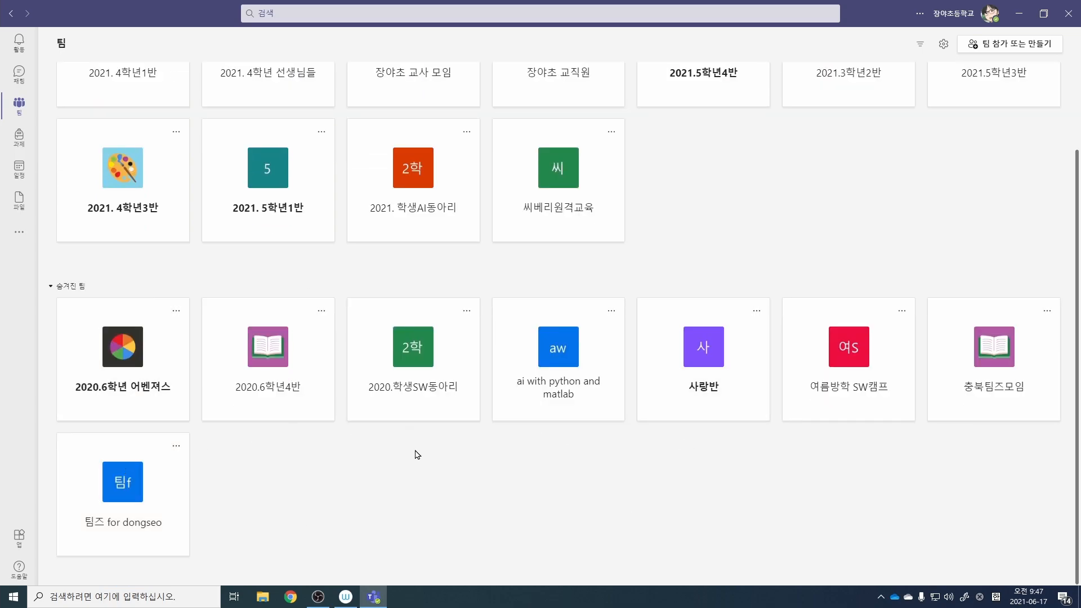
{"action": "left_click", "coordinate": [54, 286]}
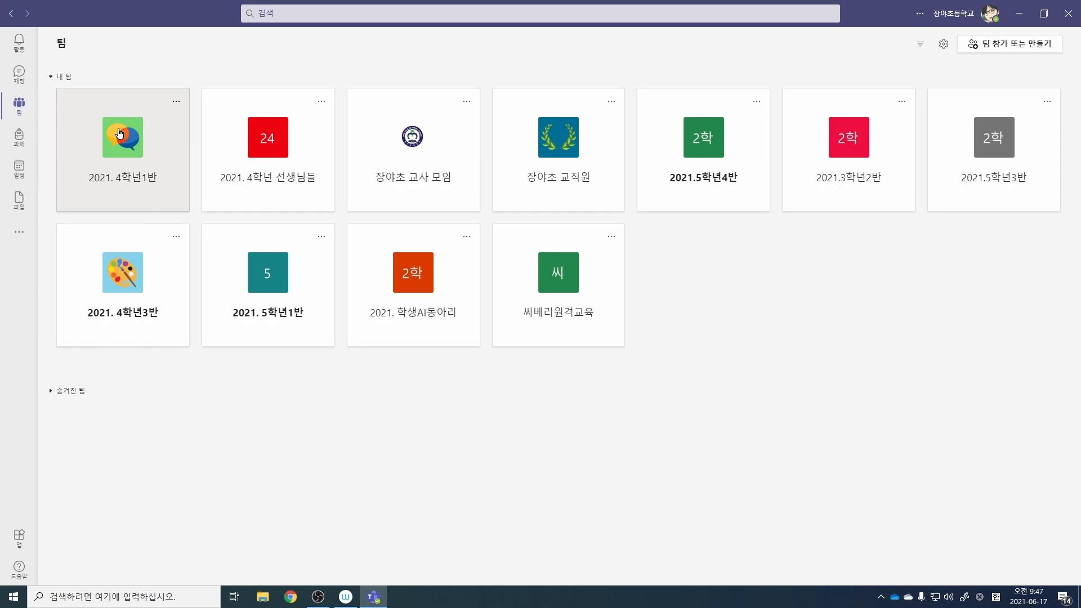
View the posts in the 2021. 4학년1반 team's general channel, and open the page for joining or creating a team
{"action": "left_click", "coordinate": [129, 153]}
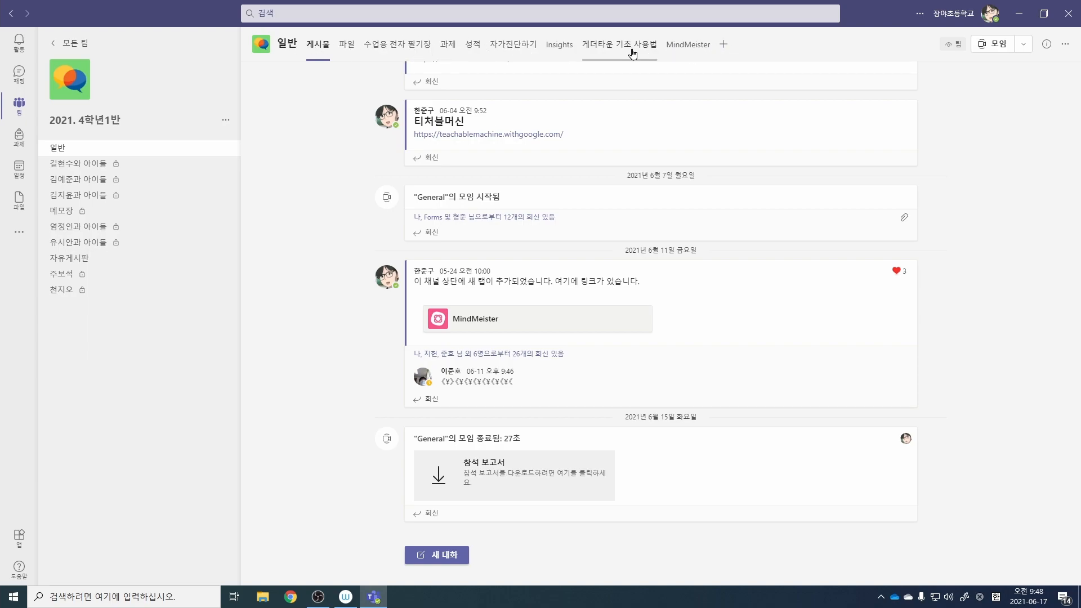
{"action": "scroll", "coordinate": [320, 226], "scroll_direction": "up", "scroll_amount": 1}
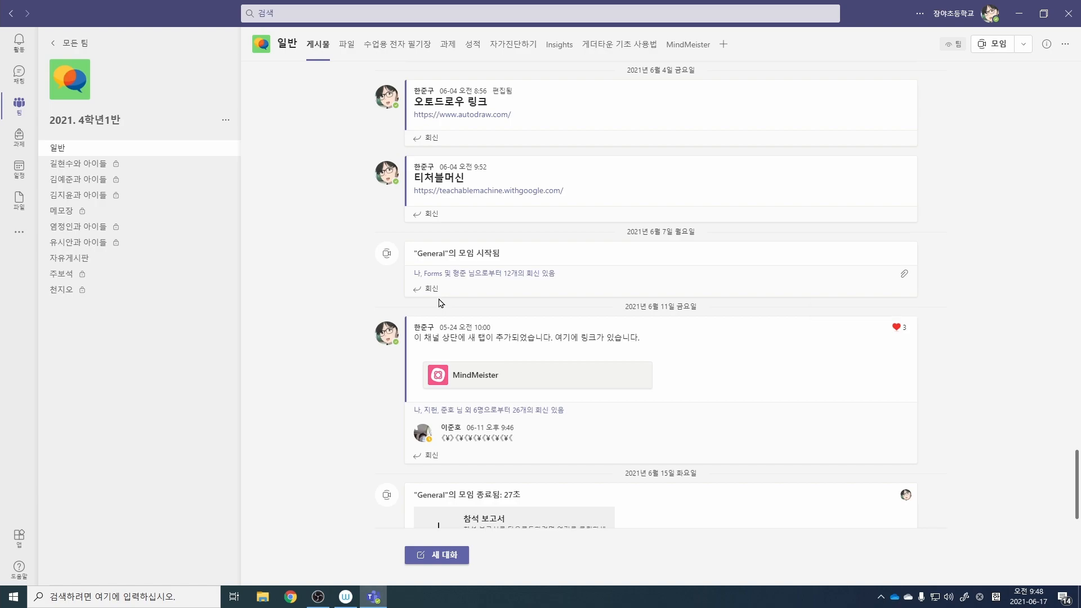
{"action": "left_click", "coordinate": [58, 43]}
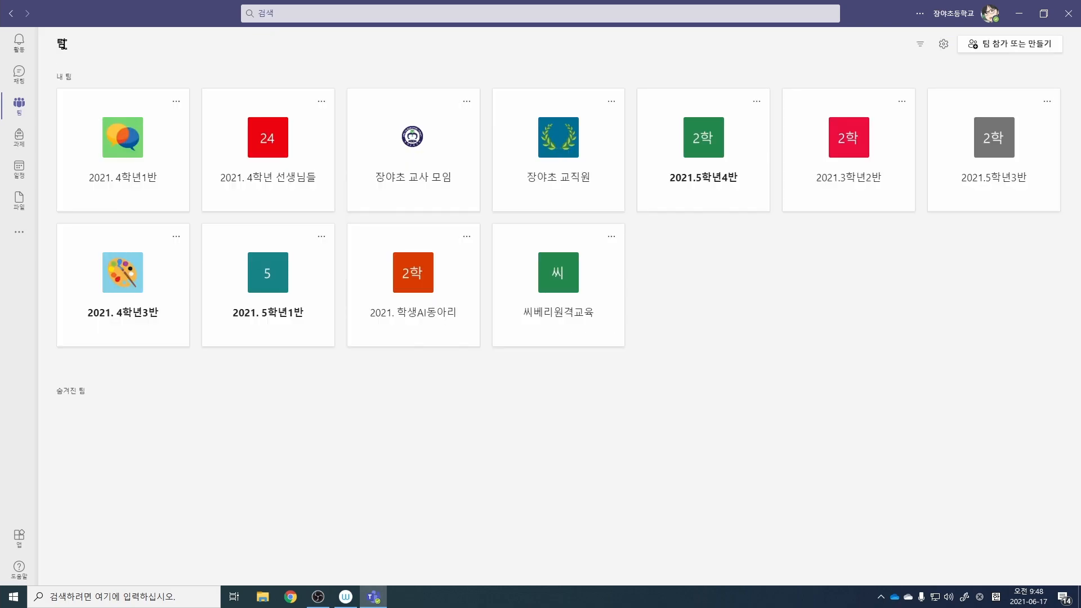
{"action": "left_click", "coordinate": [992, 53]}
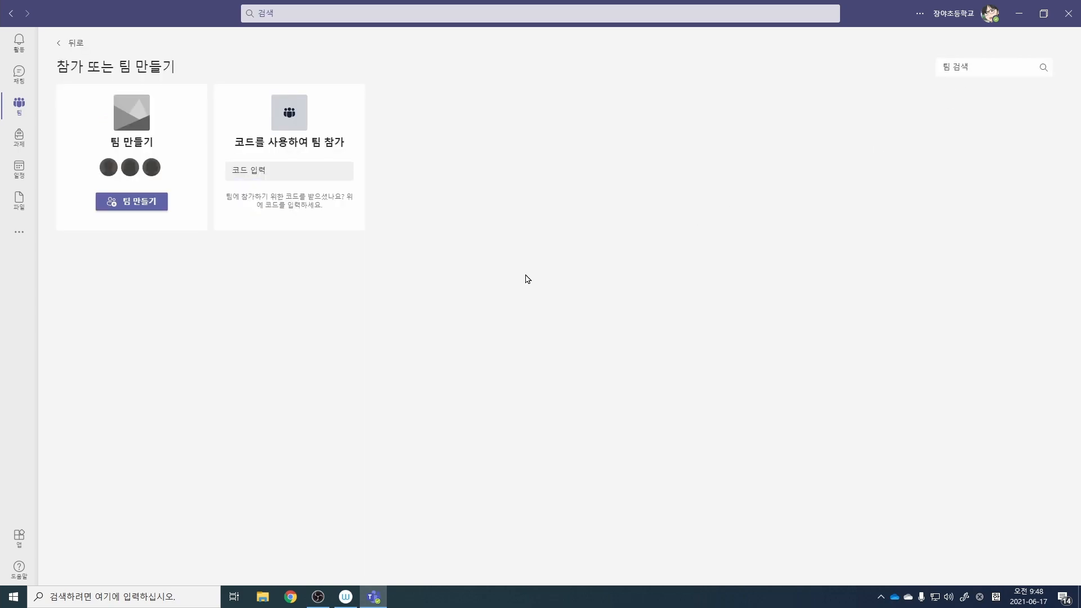
{"action": "left_click", "coordinate": [123, 203]}
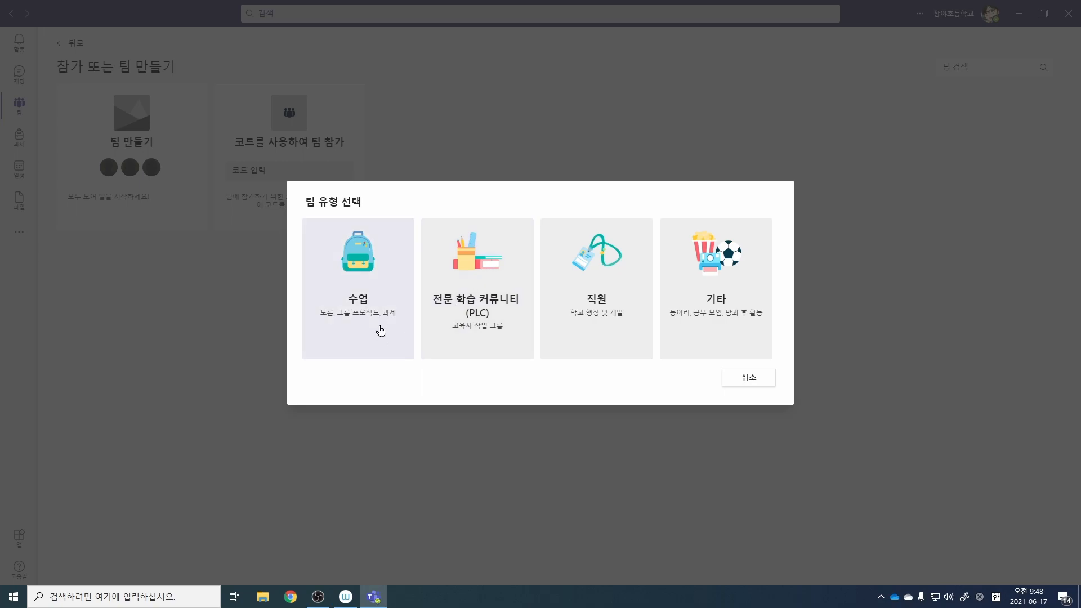
{"action": "left_click", "coordinate": [377, 296]}
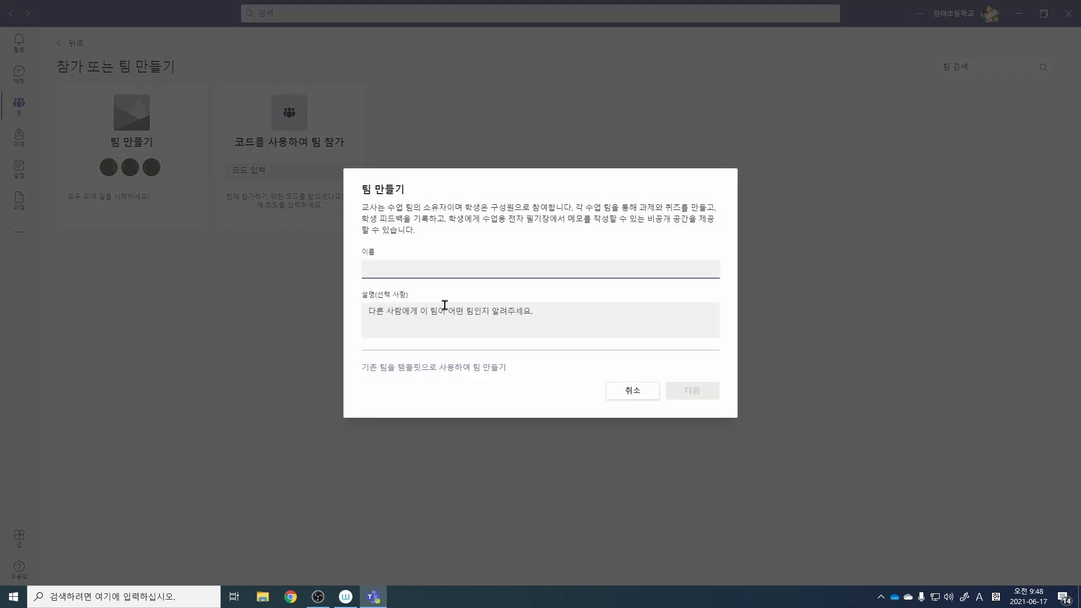
{"action": "left_click", "coordinate": [432, 269]}
{"action": "type", "text": "씨베리 수업팀"}
{"action": "left_click", "coordinate": [452, 319]}
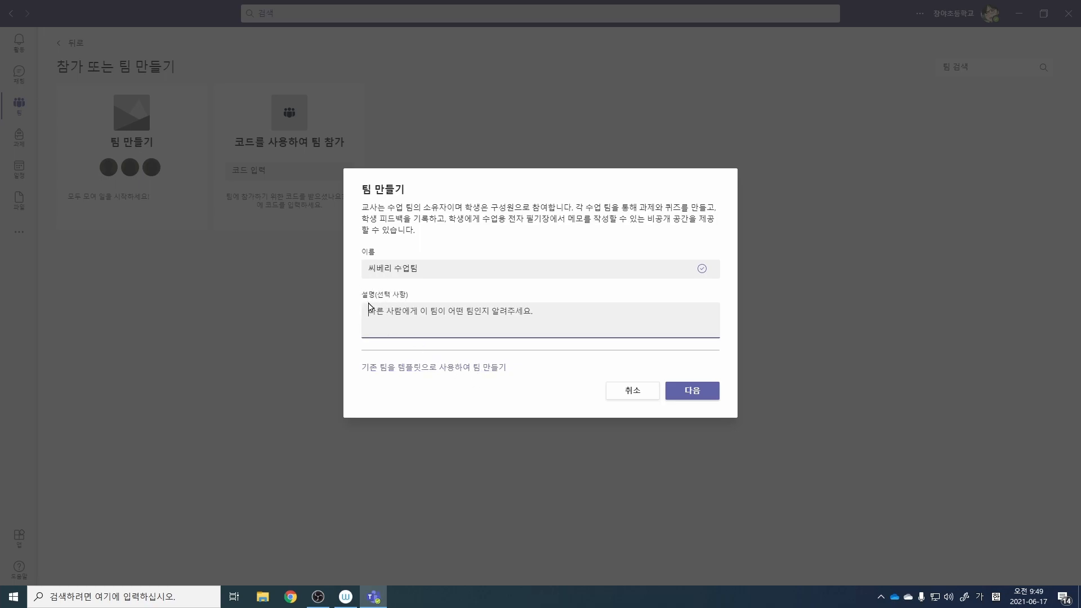
{"action": "left_click", "coordinate": [411, 369]}
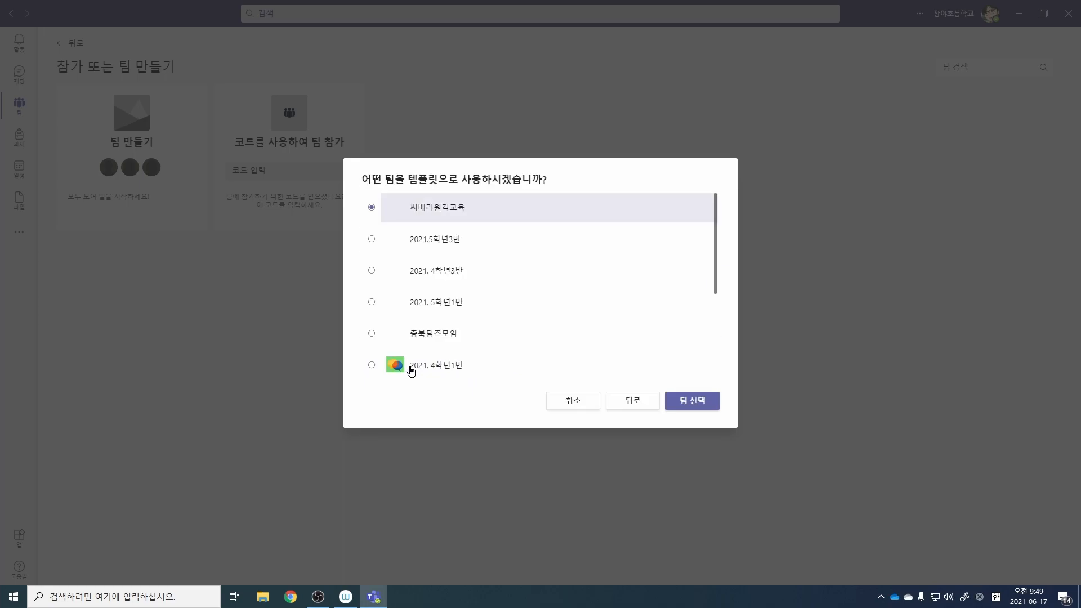
{"action": "left_click", "coordinate": [372, 366]}
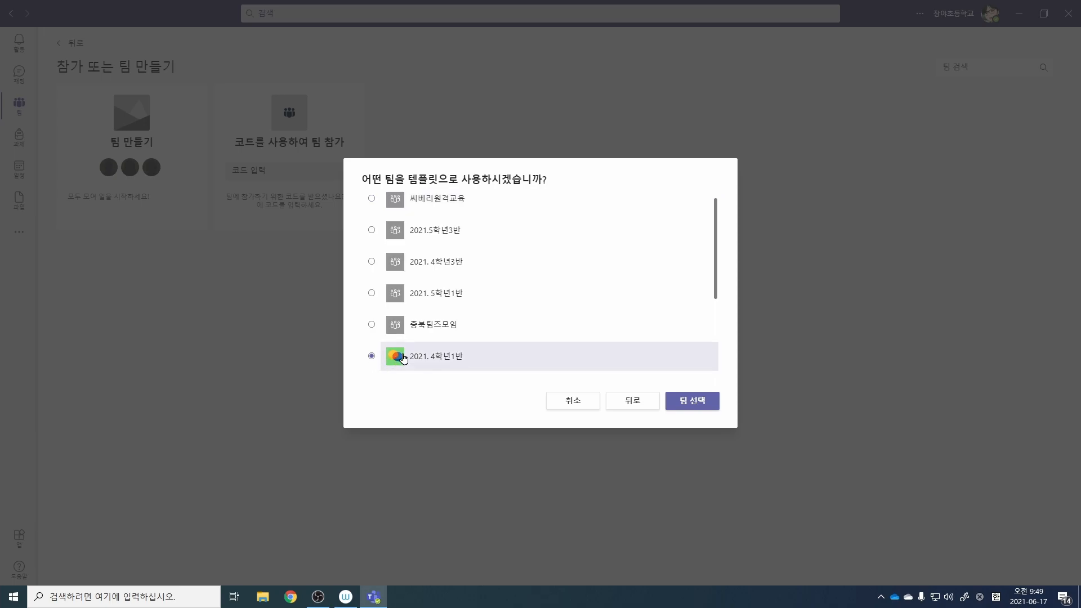
{"action": "left_click", "coordinate": [687, 403]}
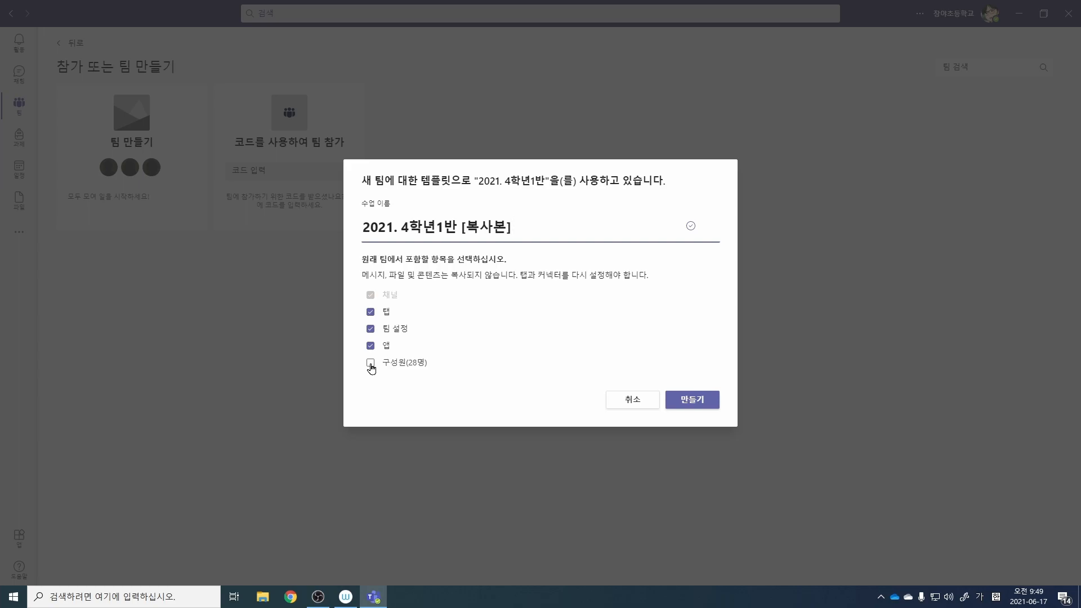
{"action": "left_click", "coordinate": [620, 402]}
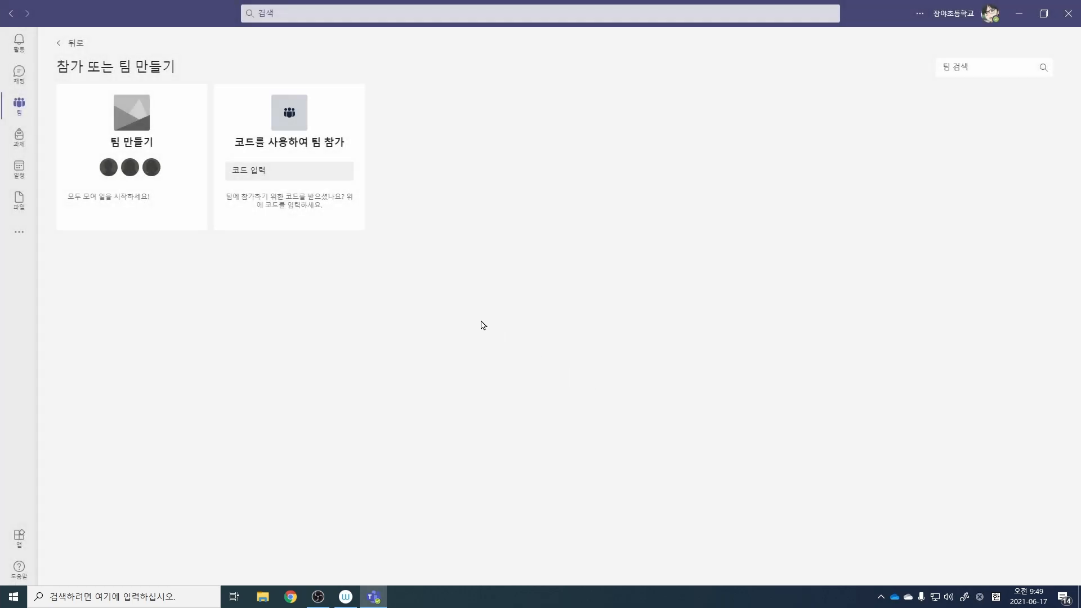
Create a team of the class type (수업) named "씨베리 수업 팀" without a description
{"action": "left_click", "coordinate": [129, 200]}
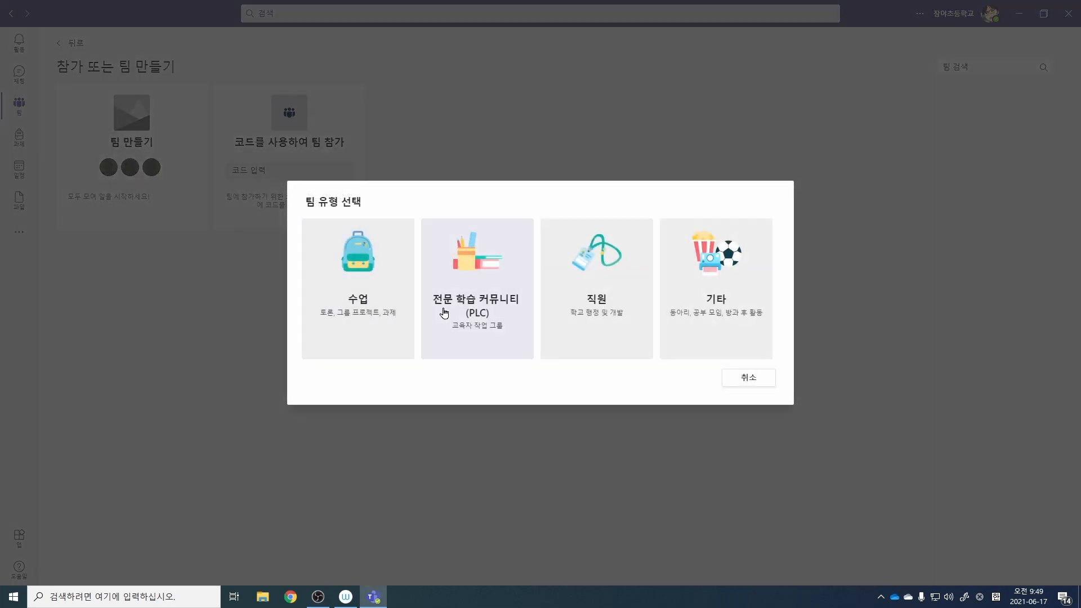
{"action": "left_click", "coordinate": [352, 284]}
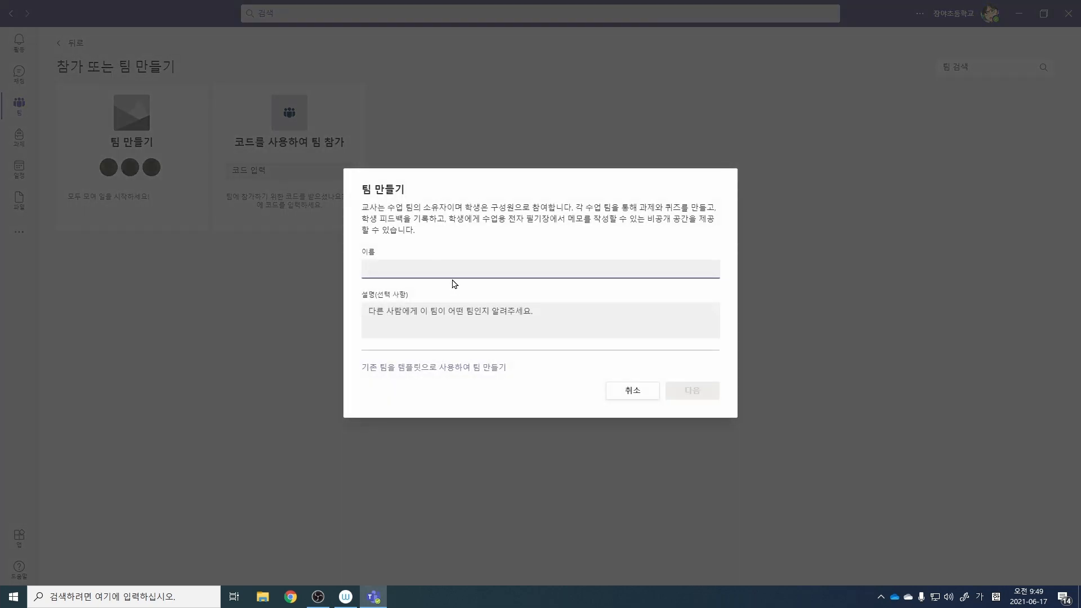
{"action": "type", "text": "씨베리 수ㅇ"}
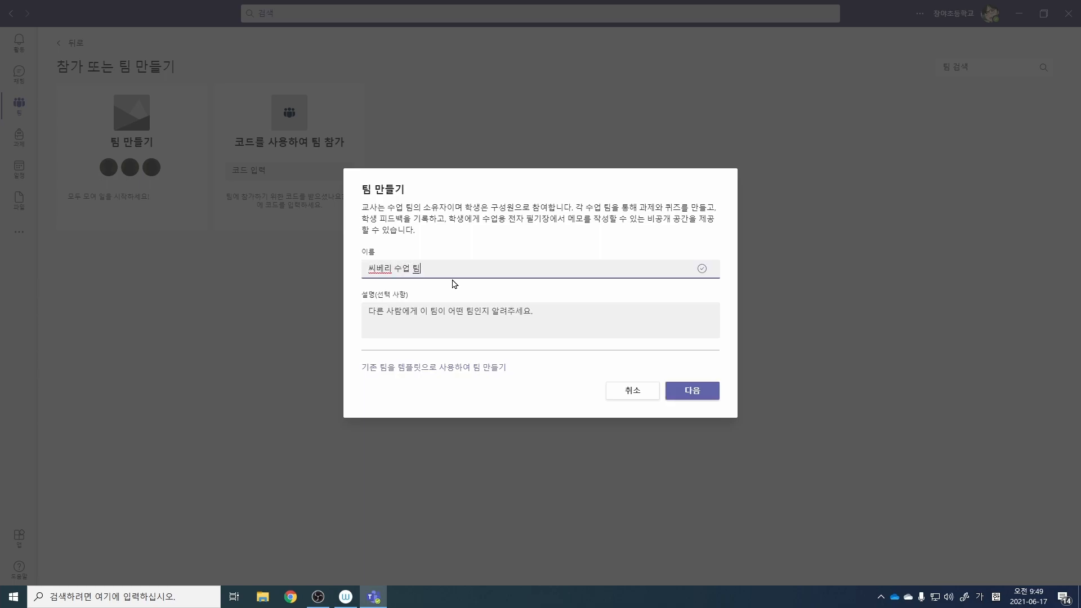
{"action": "left_click", "coordinate": [702, 392]}
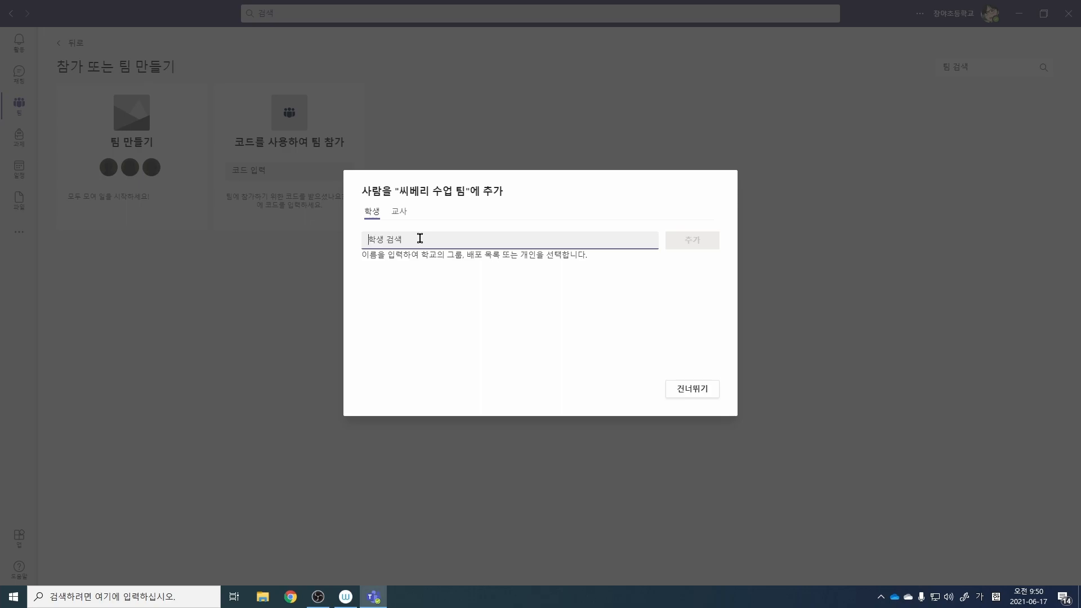
Add the "student" account to the new team as a student and finish the team setup
{"action": "left_click", "coordinate": [407, 217]}
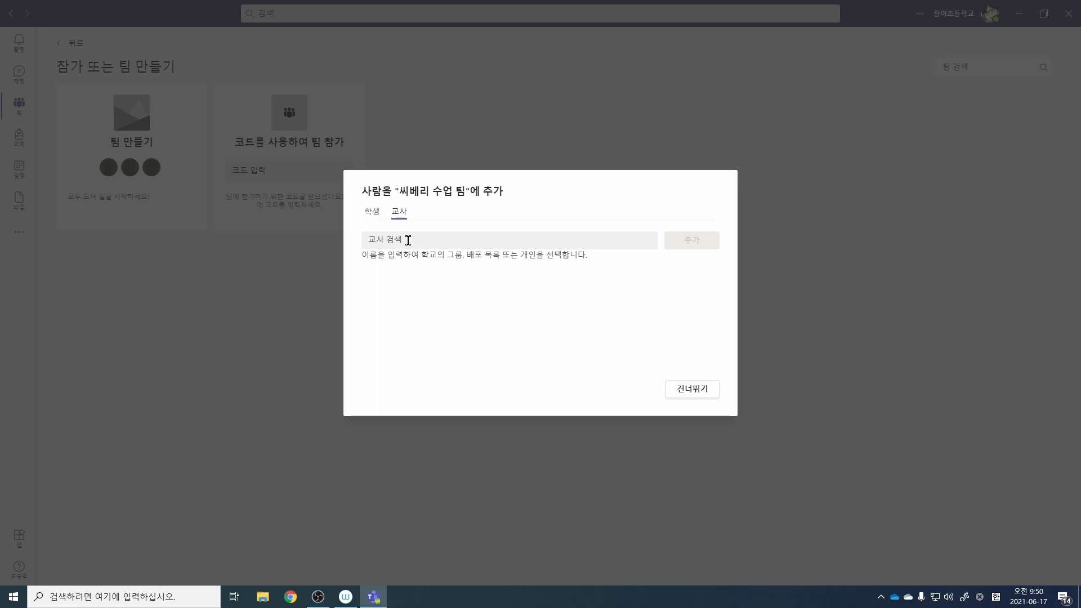
{"action": "left_click", "coordinate": [378, 215]}
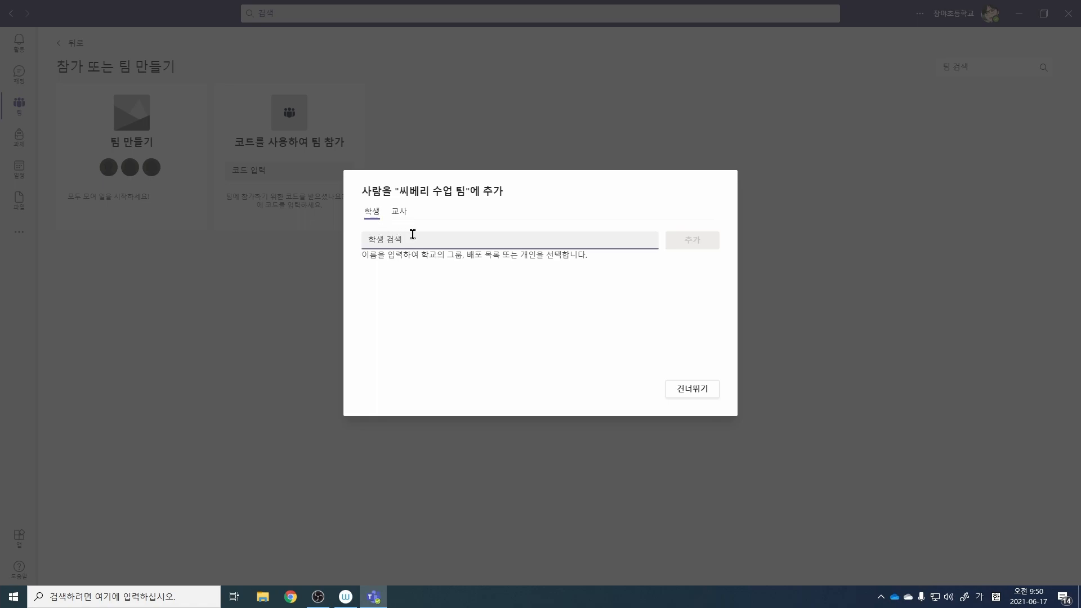
{"action": "type", "text": "st"}
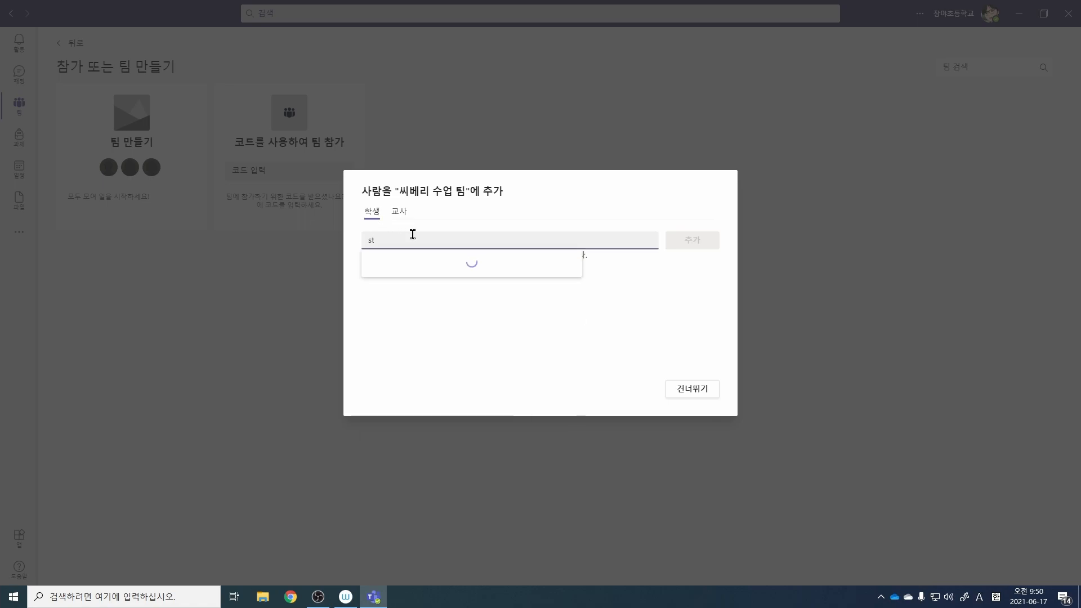
{"action": "type", "text": "udent"}
{"action": "left_click", "coordinate": [437, 274]}
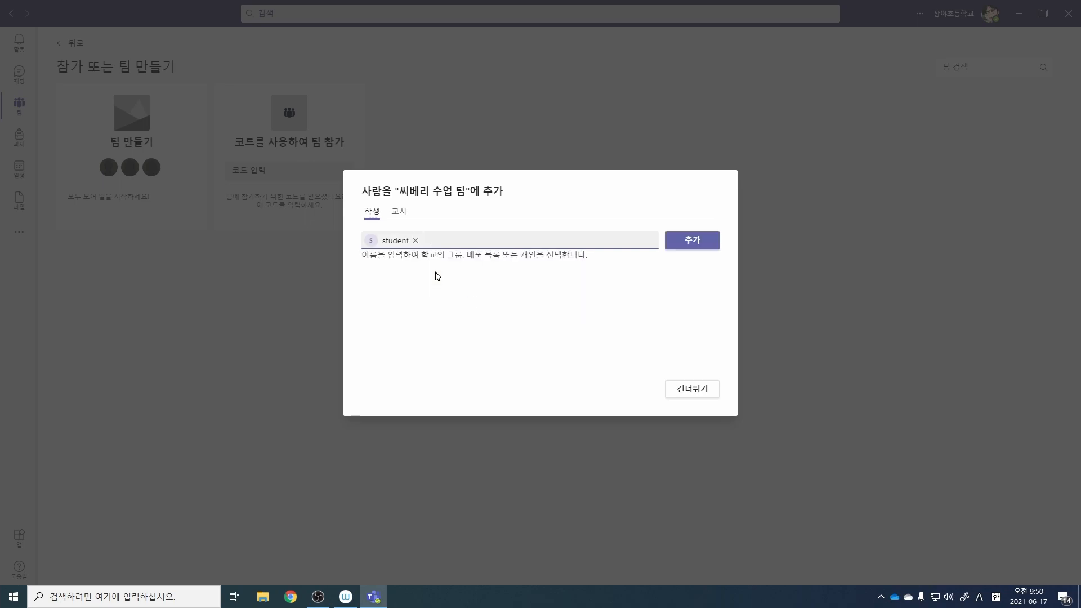
{"action": "left_click", "coordinate": [694, 245]}
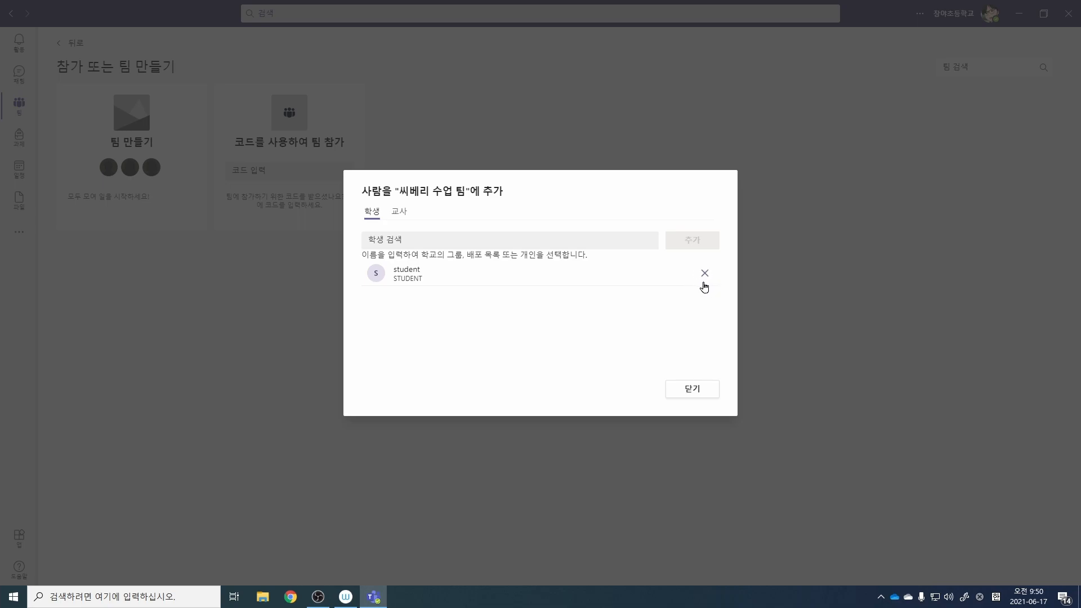
{"action": "left_click", "coordinate": [702, 393]}
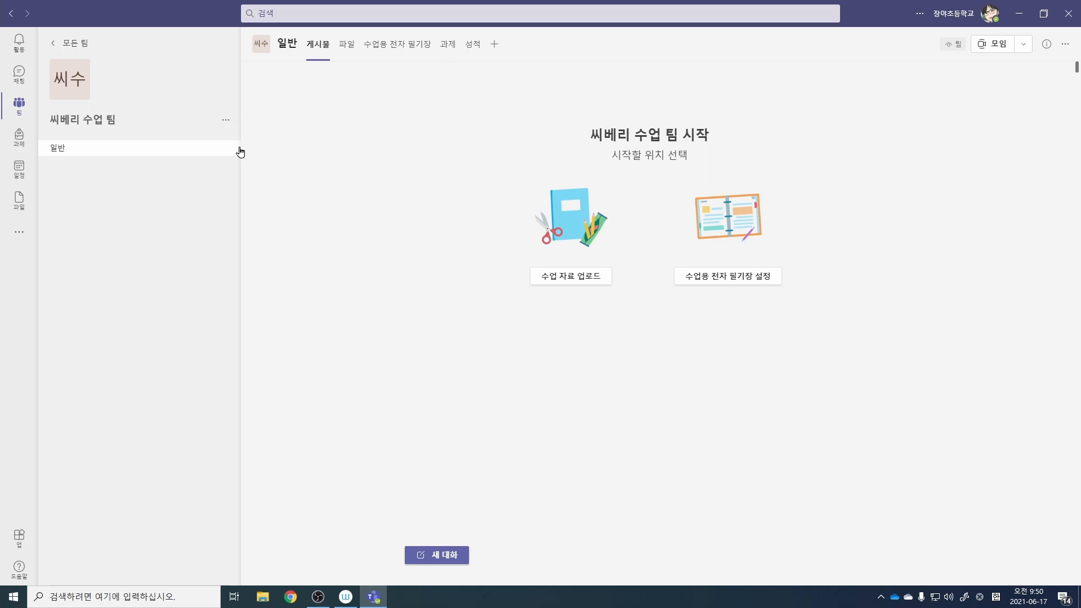
Open the new team's management page, expand its members and guests, and view the role options for the student
{"action": "left_click", "coordinate": [226, 120]}
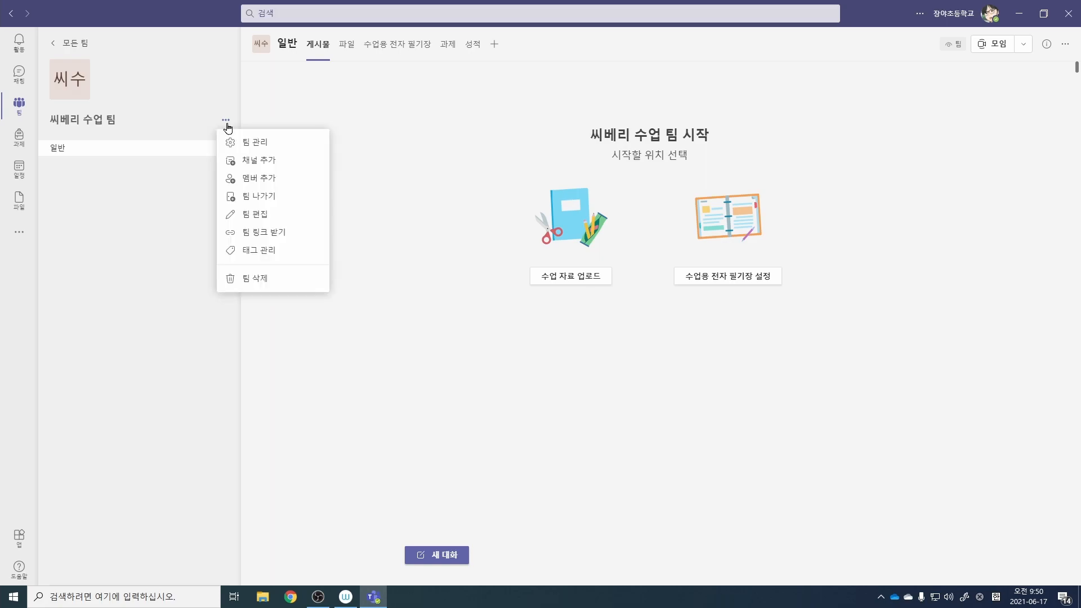
{"action": "left_click", "coordinate": [272, 149]}
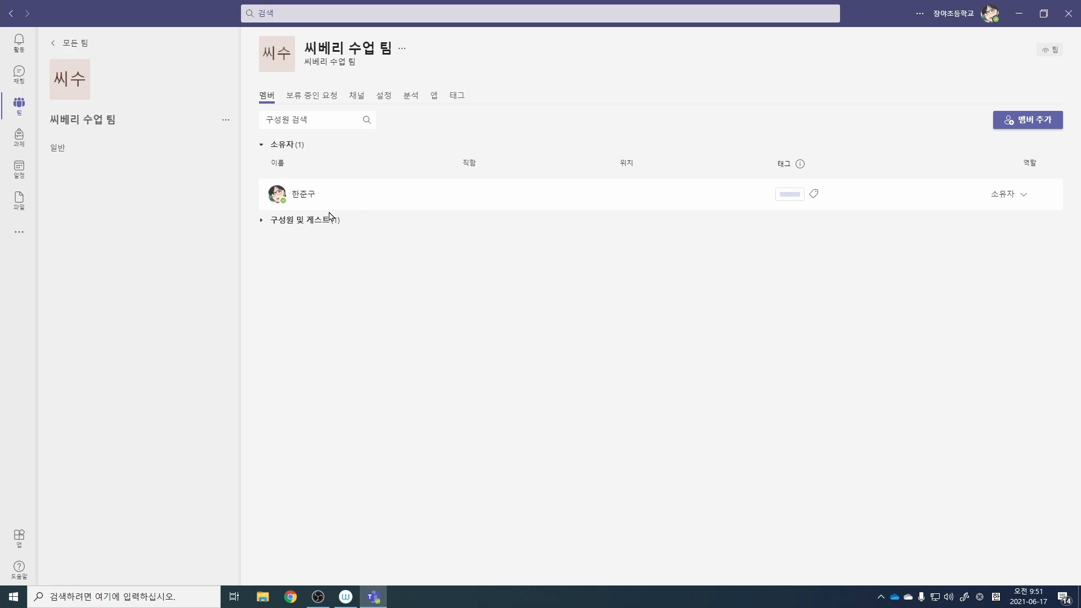
{"action": "left_click", "coordinate": [265, 226]}
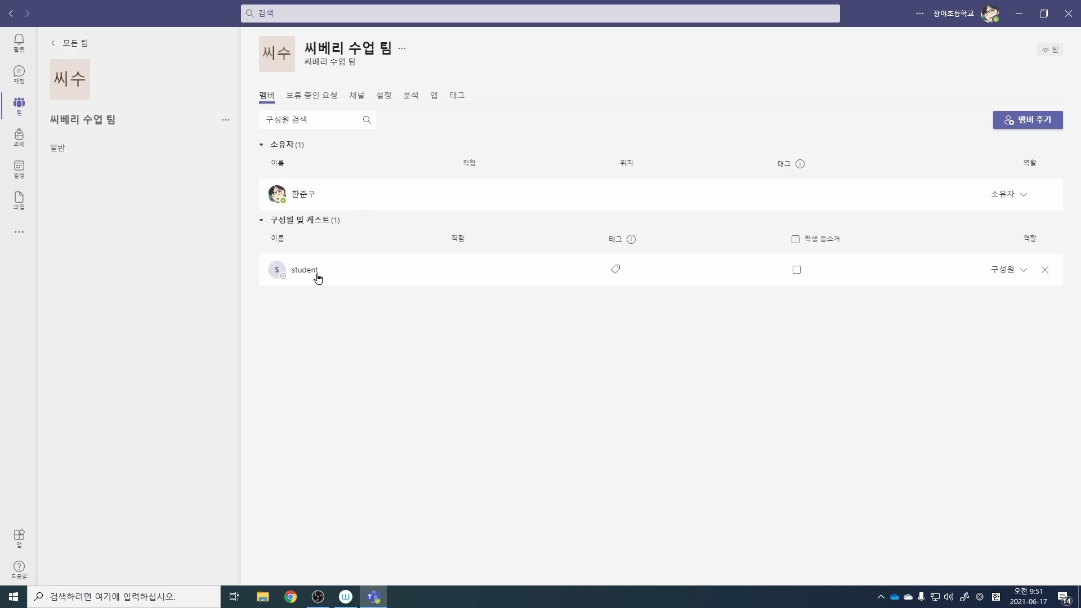
{"action": "left_click", "coordinate": [1003, 276]}
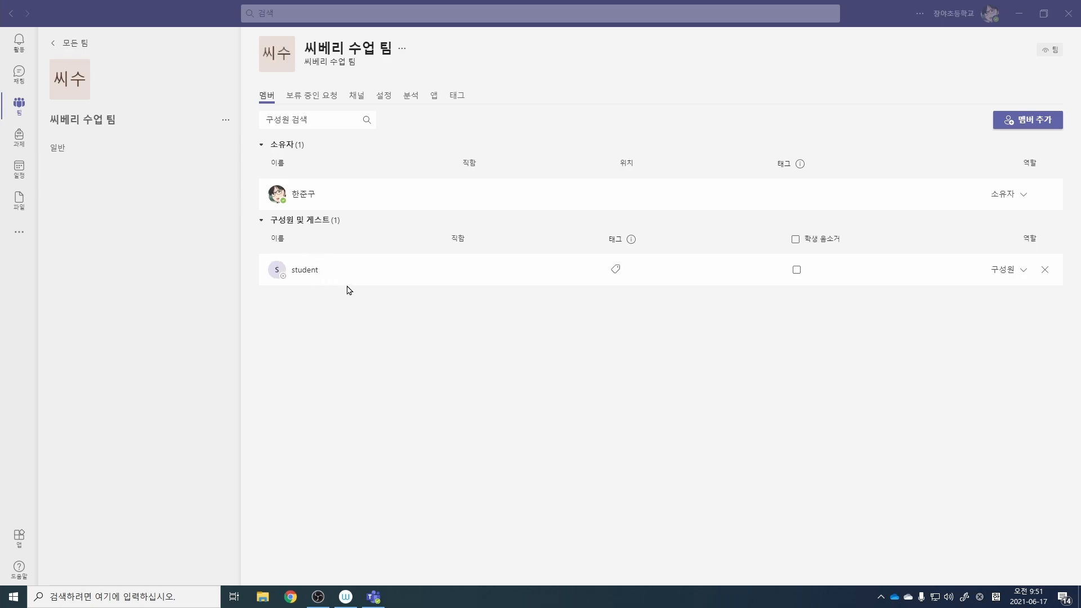
Collapse the team's owners list and view the dialog for adding more members
{"action": "left_click", "coordinate": [278, 222]}
{"action": "left_click", "coordinate": [262, 148]}
{"action": "left_click", "coordinate": [264, 167]}
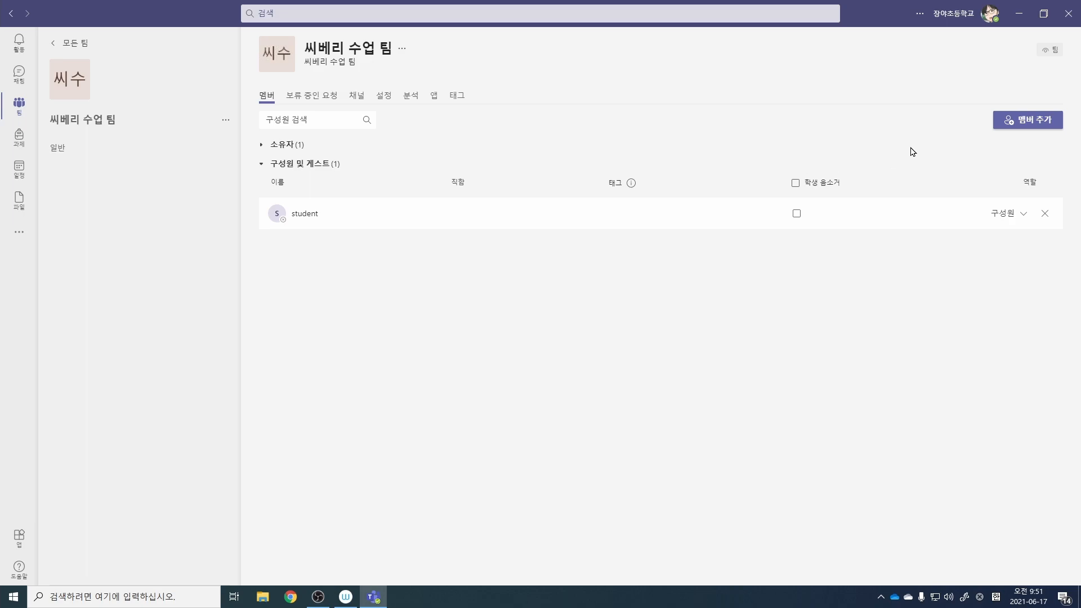
{"action": "left_click", "coordinate": [1032, 122]}
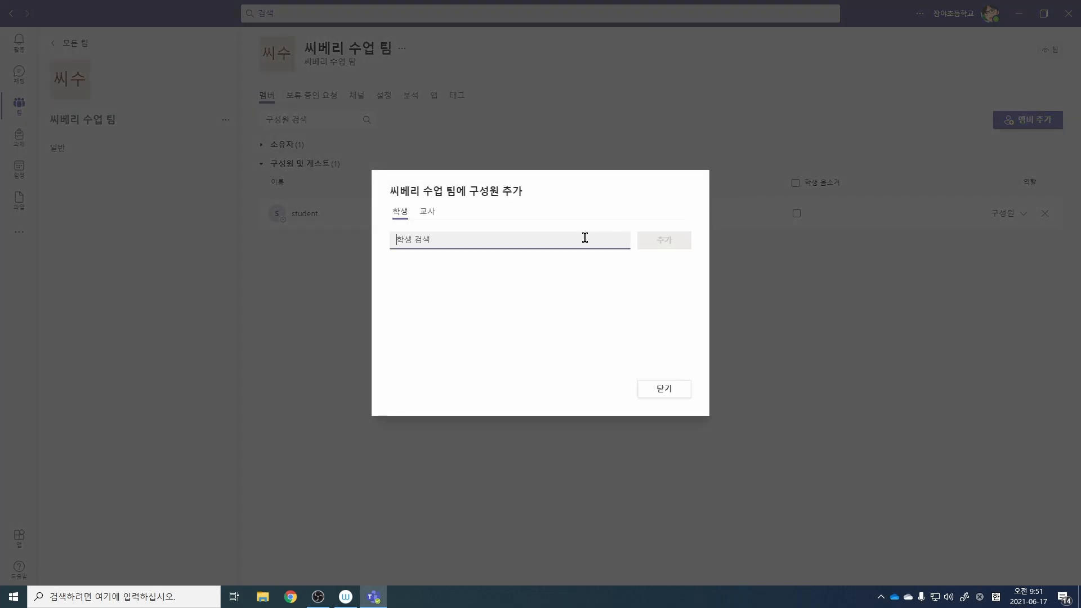
{"action": "left_click", "coordinate": [646, 389]}
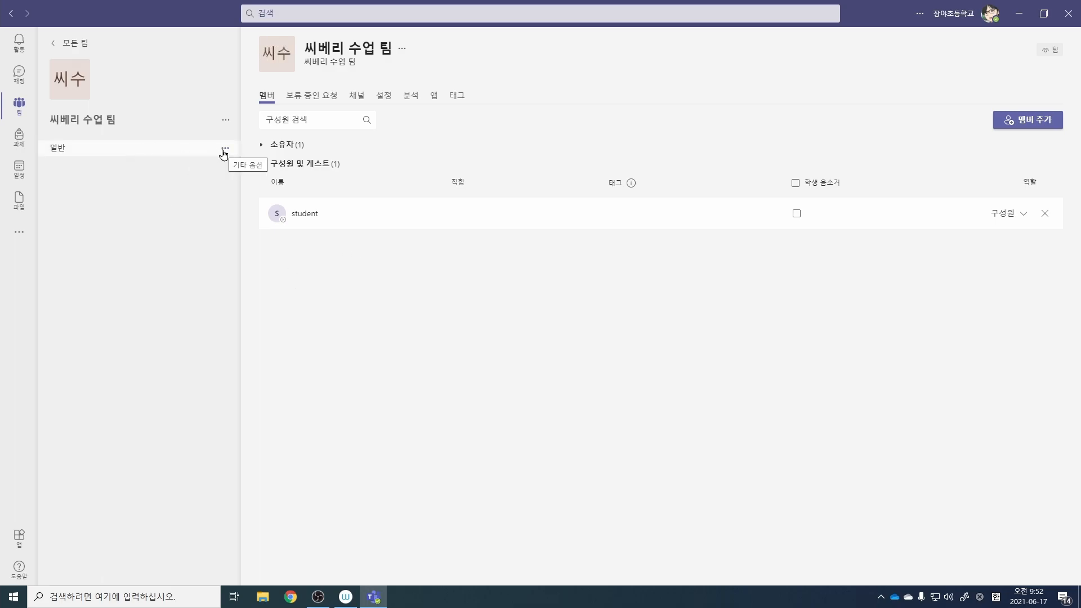
View the new conversation box in the 일반 channel and open the management page of the 씨베리 수업 팀 team
{"action": "left_click", "coordinate": [175, 157]}
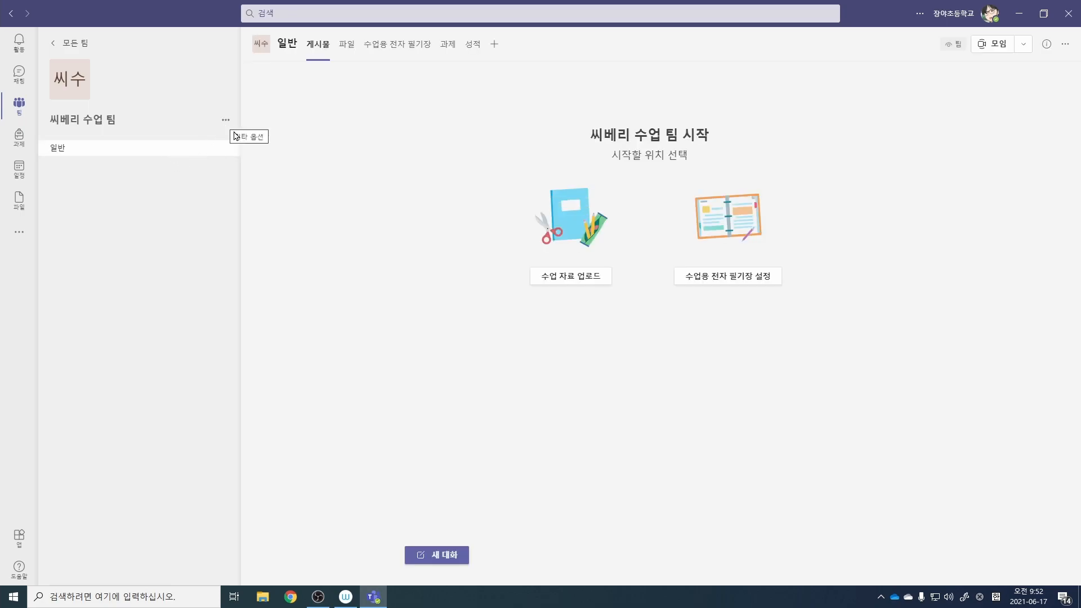
{"action": "left_click", "coordinate": [436, 556]}
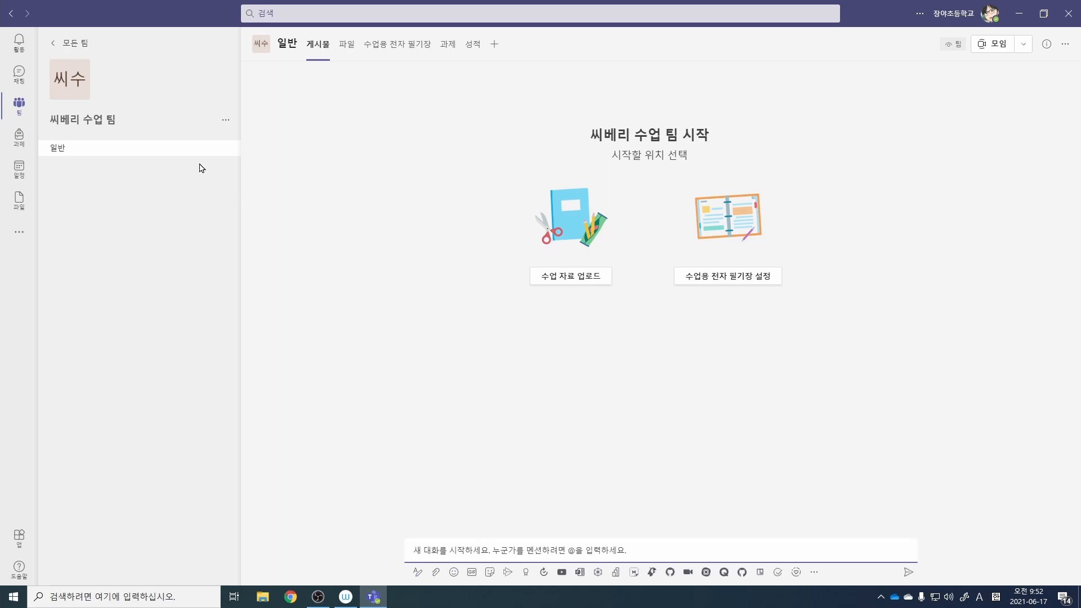
{"action": "left_click", "coordinate": [226, 120]}
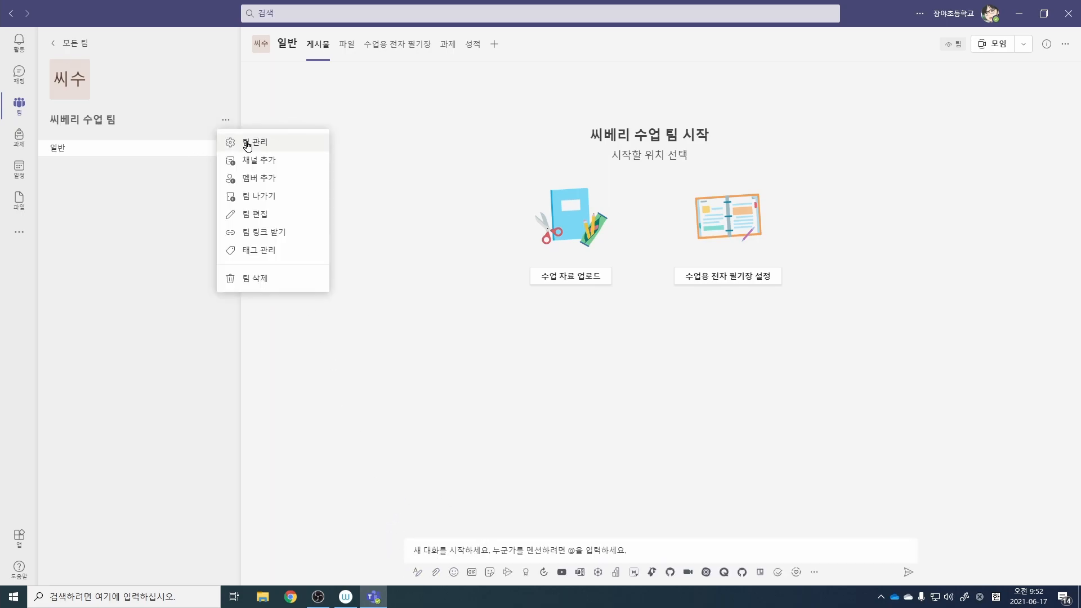
{"action": "left_click", "coordinate": [247, 143]}
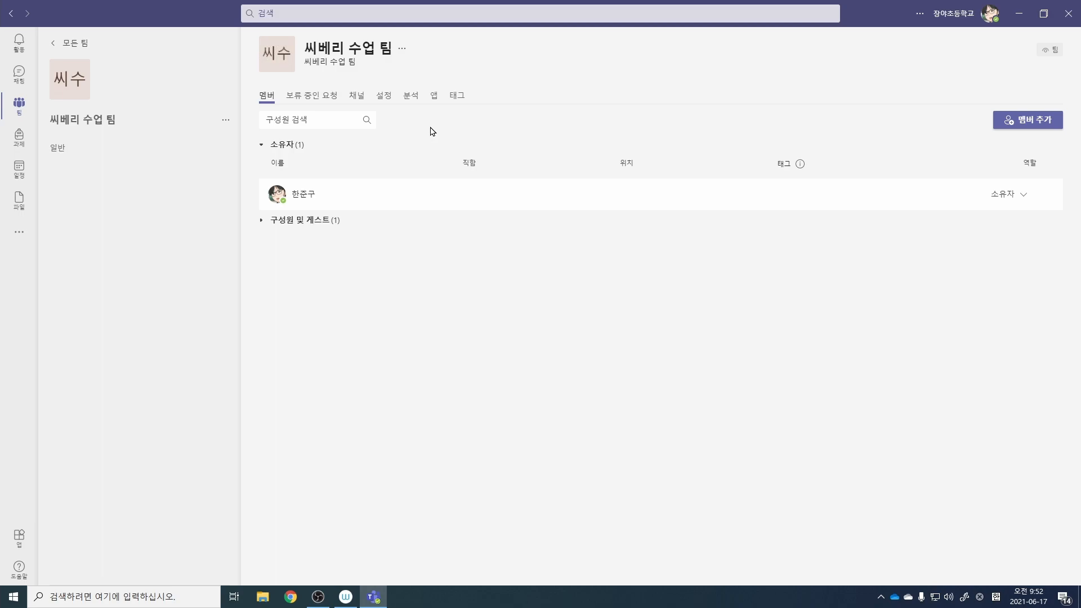
{"action": "left_click", "coordinate": [225, 121]}
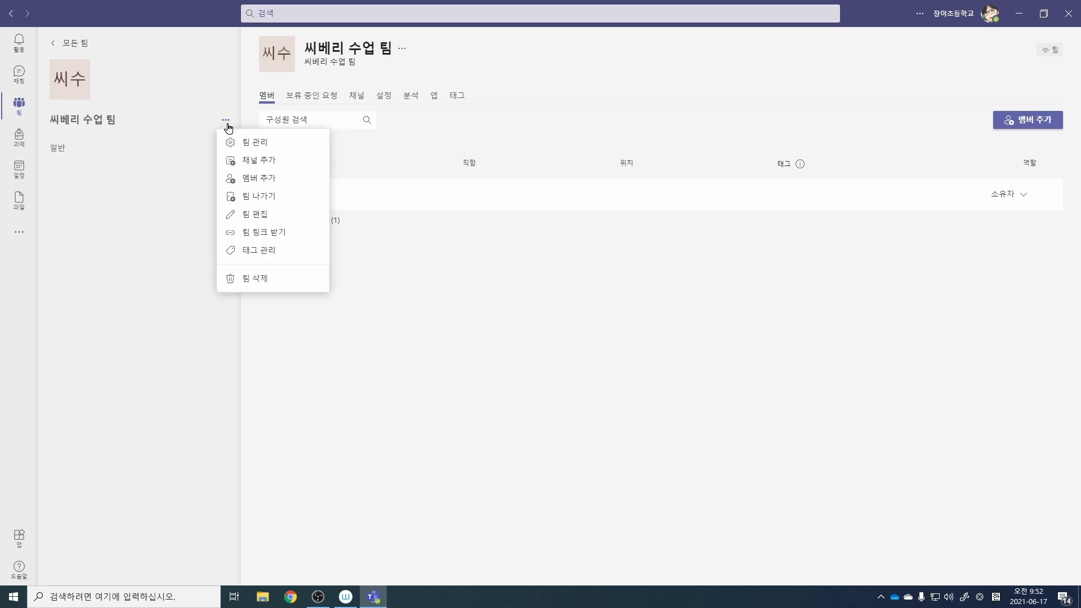
{"action": "left_click", "coordinate": [253, 144]}
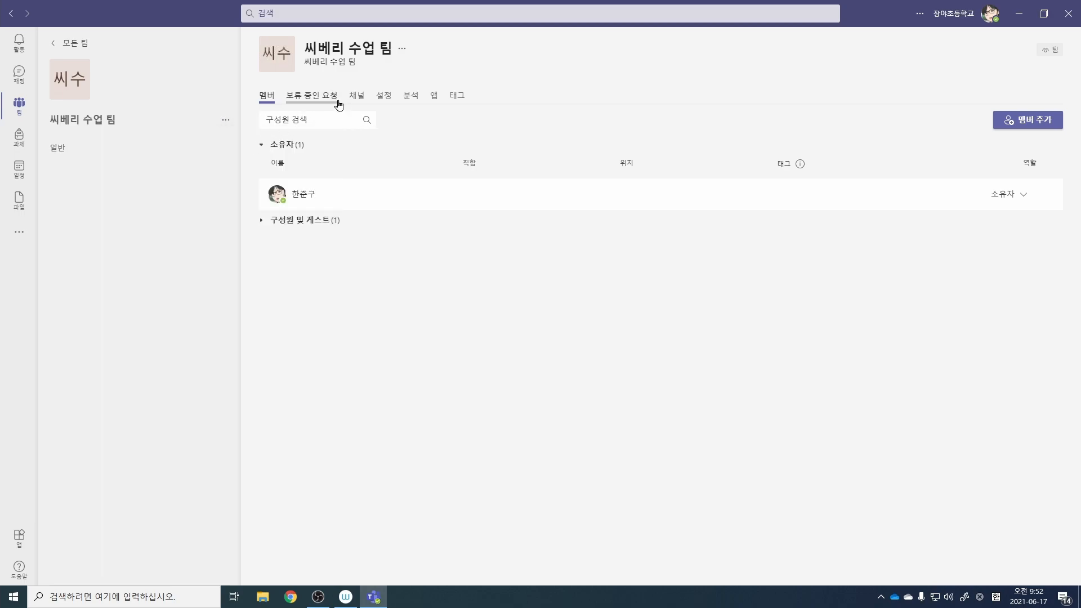
View the team's channel list and the options available for the 일반 channel
{"action": "left_click", "coordinate": [357, 99]}
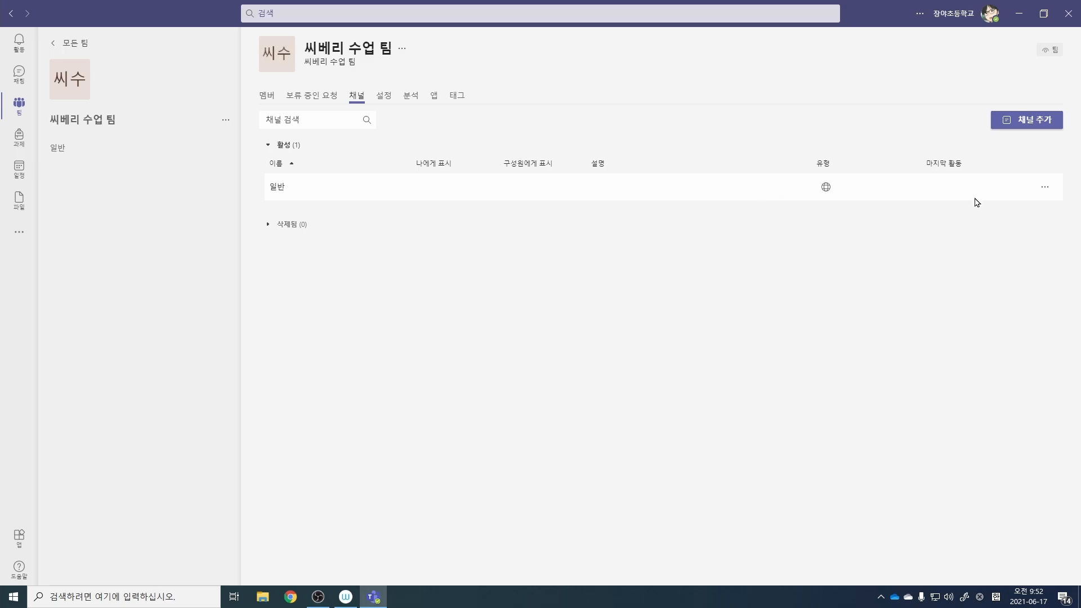
{"action": "left_click", "coordinate": [1045, 187]}
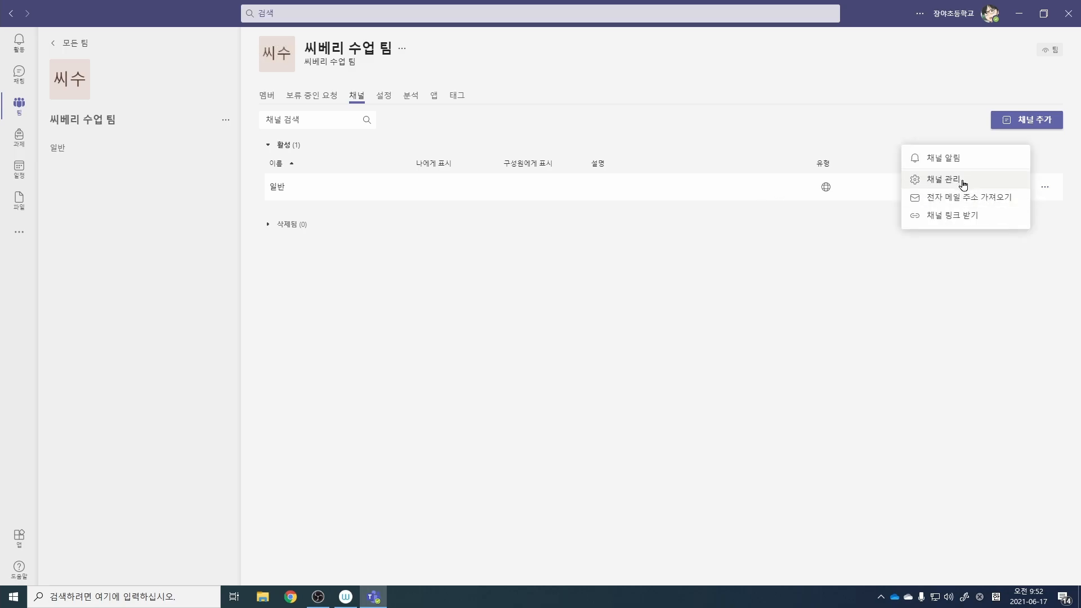
{"action": "left_click", "coordinate": [543, 124]}
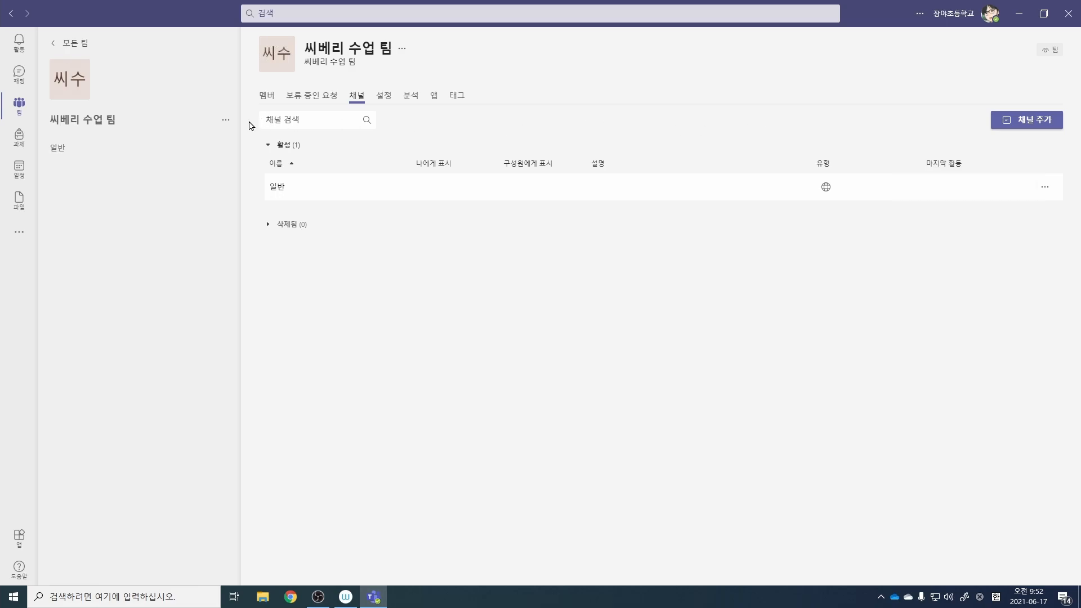
View the 일반 channel's notification options and open its channel management settings
{"action": "left_click", "coordinate": [225, 148]}
{"action": "mouse_move", "coordinate": [241, 173]}
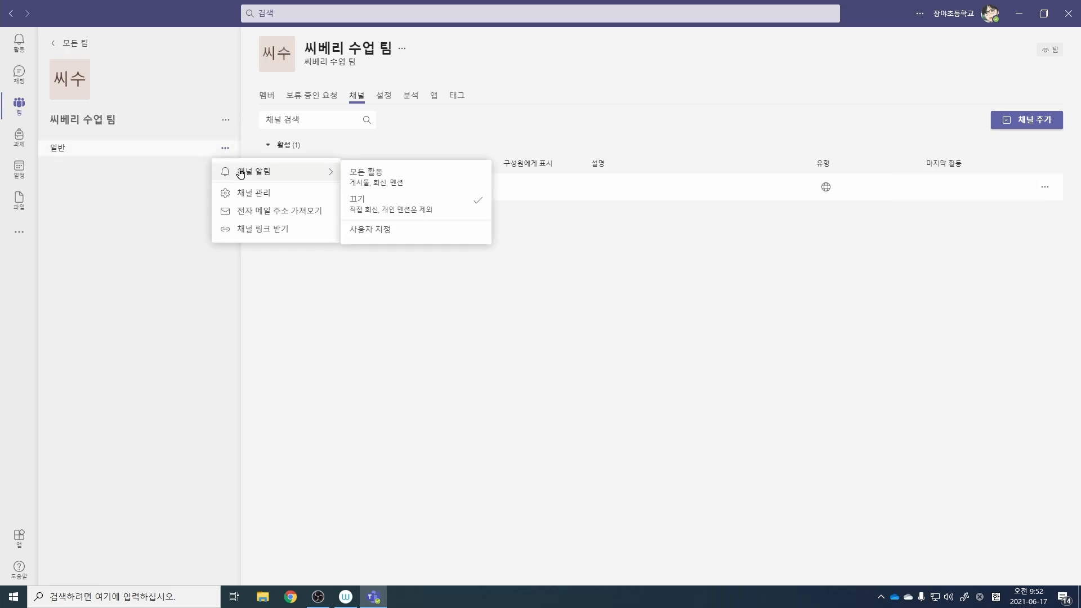
{"action": "left_click", "coordinate": [253, 194]}
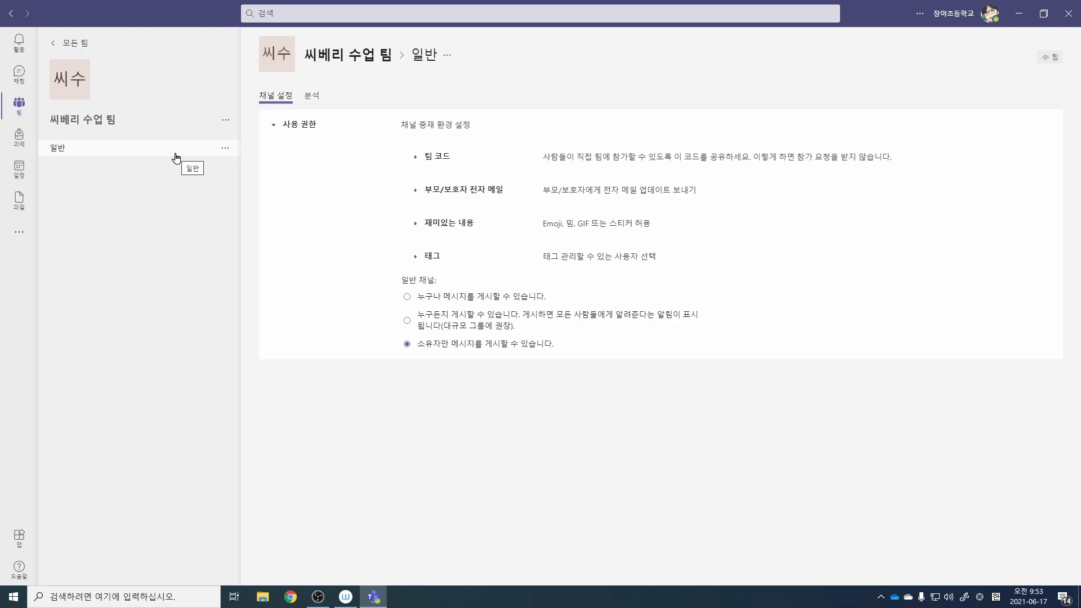
Switch to the "2021. 4학년1반" team and view the management settings of its 일반 channel
{"action": "left_click", "coordinate": [53, 44]}
{"action": "left_click", "coordinate": [129, 175]}
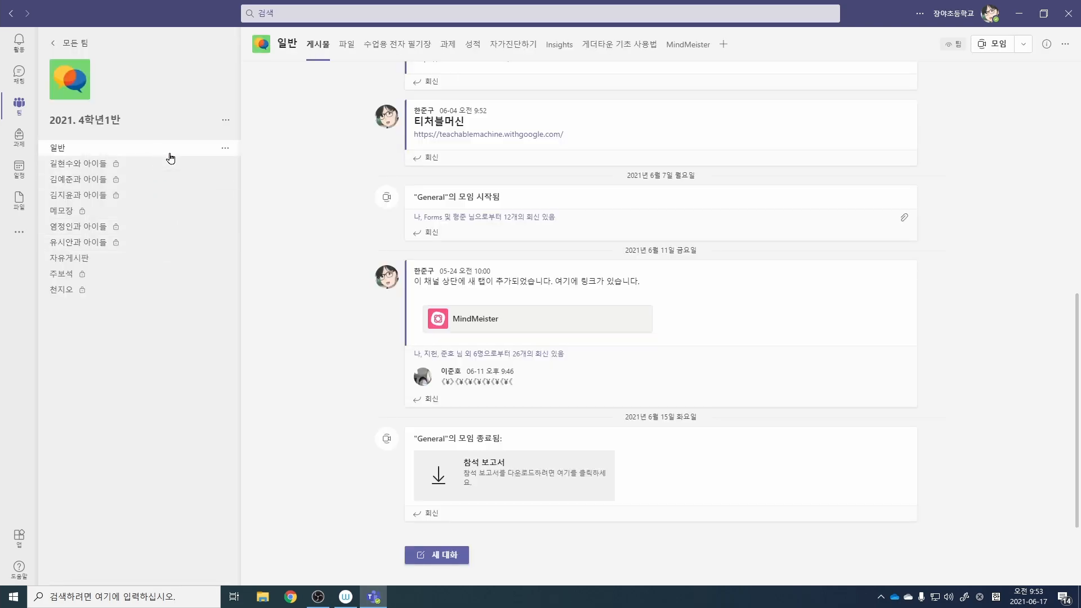
{"action": "left_click", "coordinate": [225, 148]}
{"action": "left_click", "coordinate": [245, 193]}
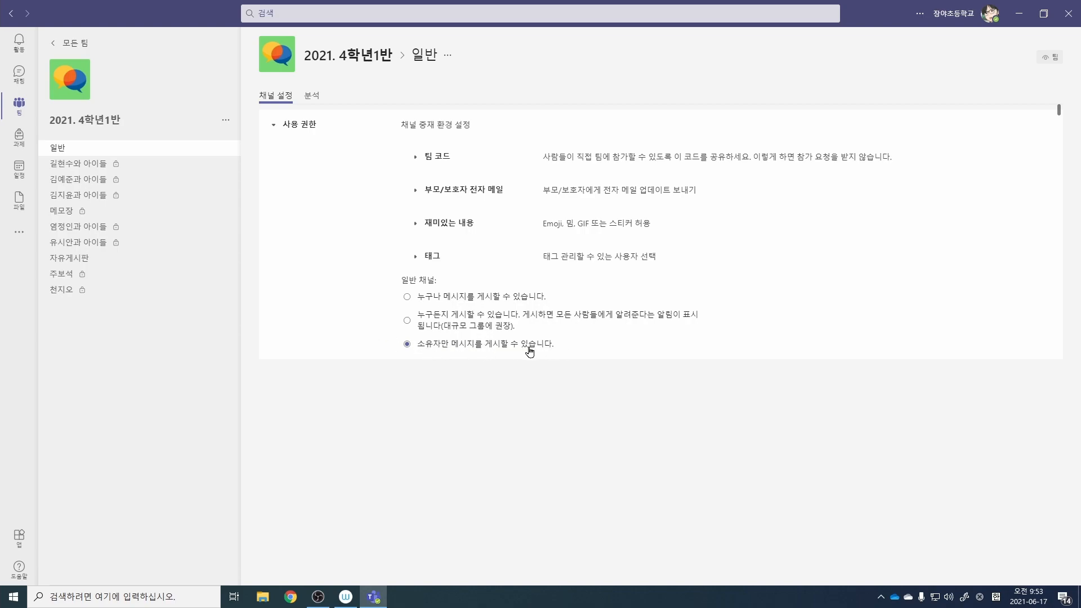
View the posts in the 일반 channel of "2021. 4학년1반" and expand the replies under the MindMeister post
{"action": "left_click", "coordinate": [103, 152]}
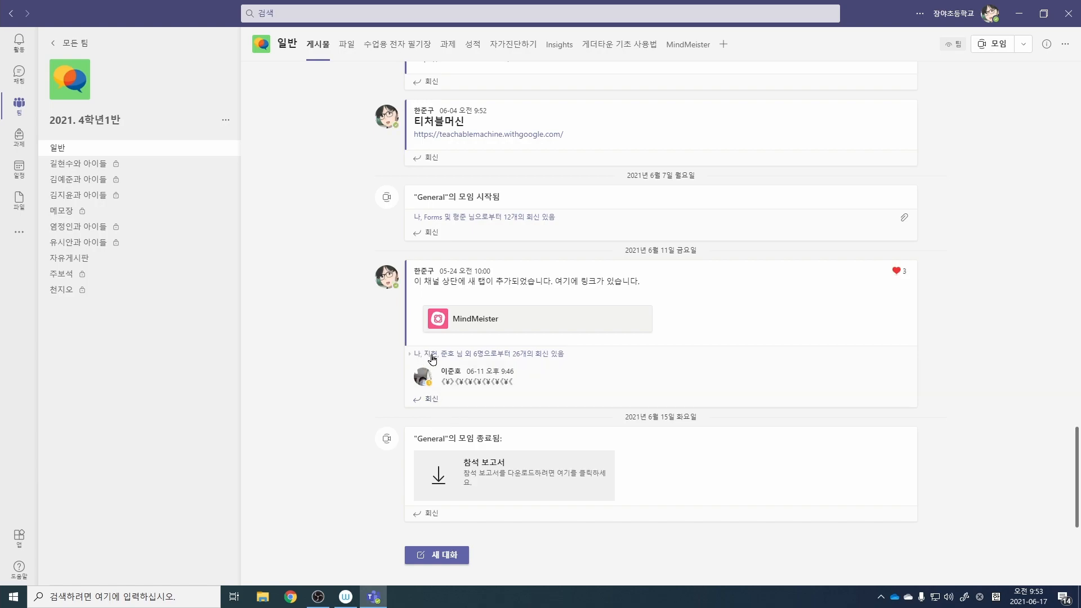
{"action": "left_click", "coordinate": [423, 354]}
{"action": "scroll", "coordinate": [476, 402], "scroll_direction": "down", "scroll_amount": 7}
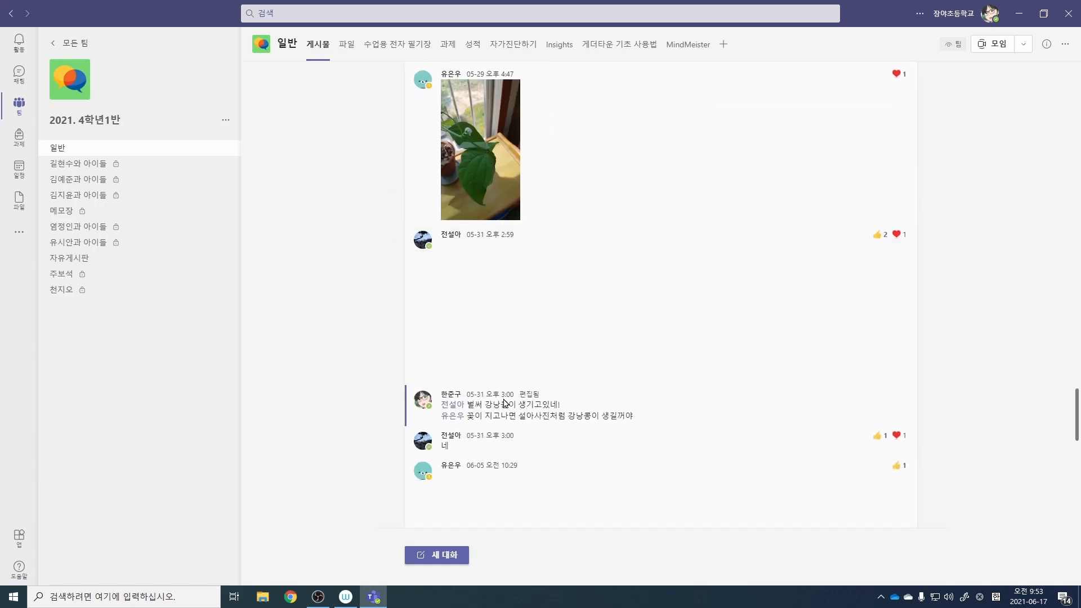
{"action": "scroll", "coordinate": [535, 349], "scroll_direction": "down", "scroll_amount": 3}
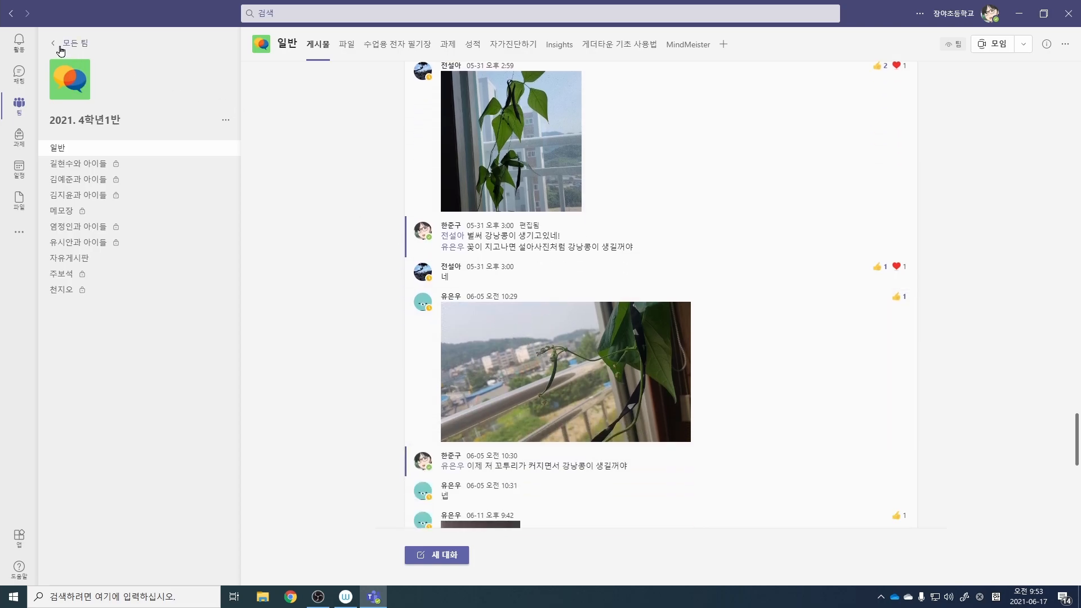
Return to the 씨베리 수업 팀 team and open the management settings of its 일반 channel
{"action": "left_click", "coordinate": [55, 46]}
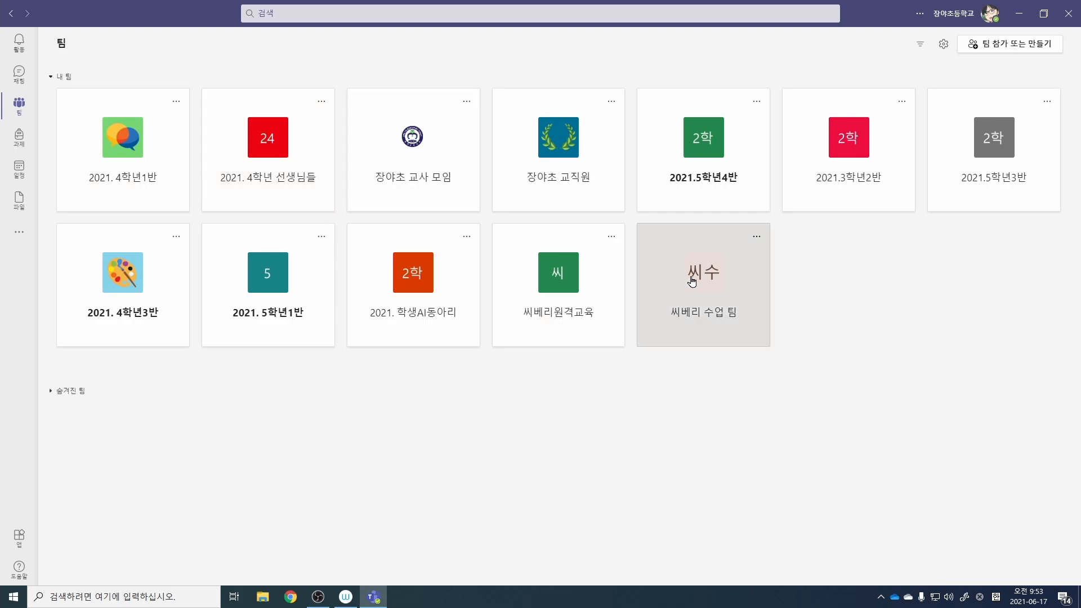
{"action": "left_click", "coordinate": [692, 282]}
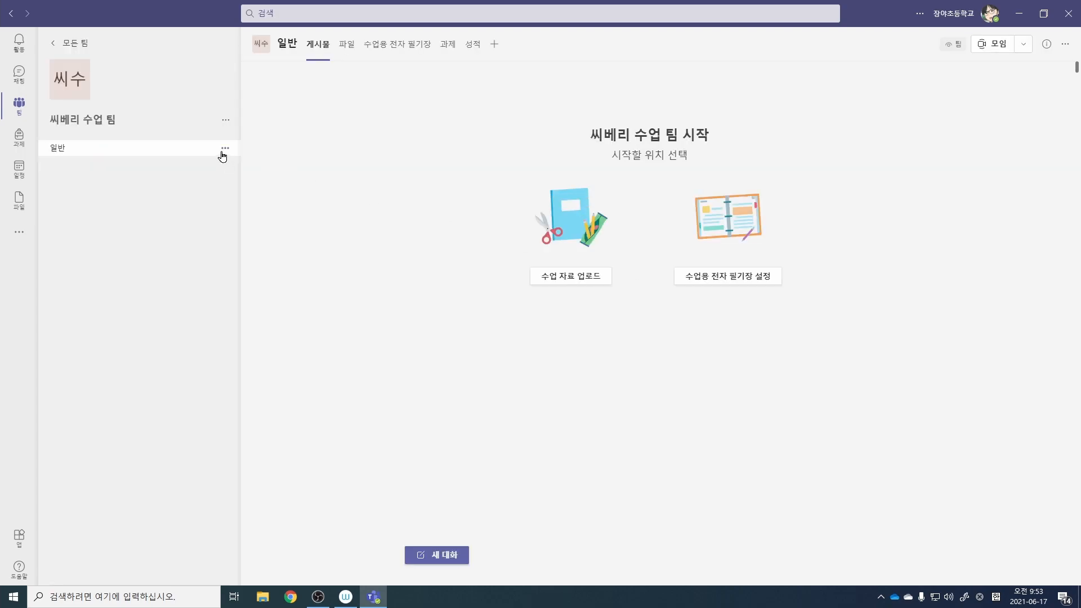
{"action": "mouse_move", "coordinate": [226, 149]}
{"action": "left_click", "coordinate": [226, 120]}
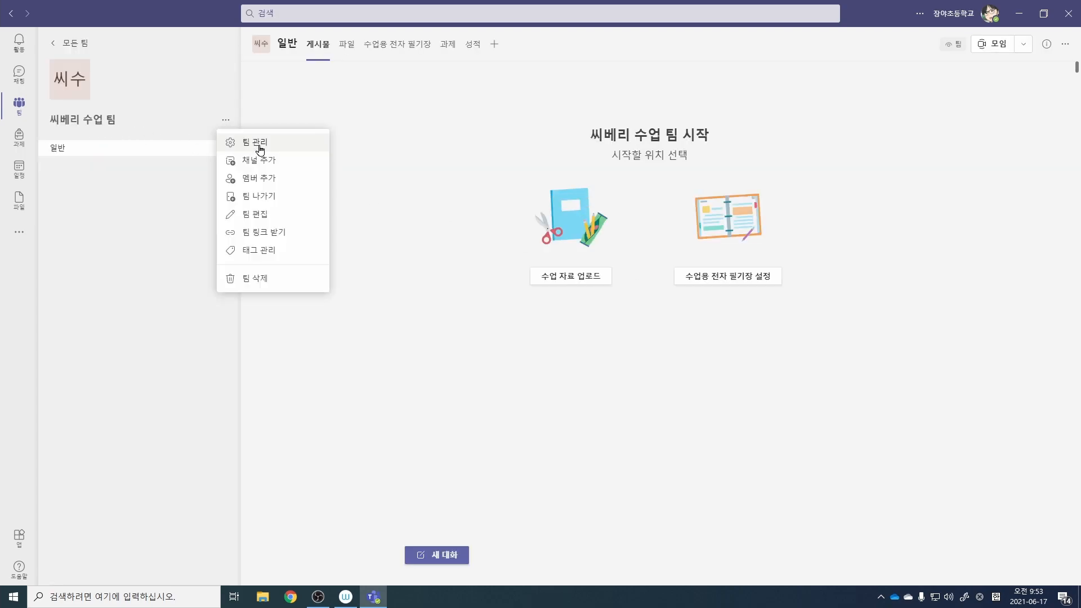
{"action": "left_click", "coordinate": [191, 149]}
{"action": "left_click", "coordinate": [226, 148]}
{"action": "left_click", "coordinate": [252, 186]}
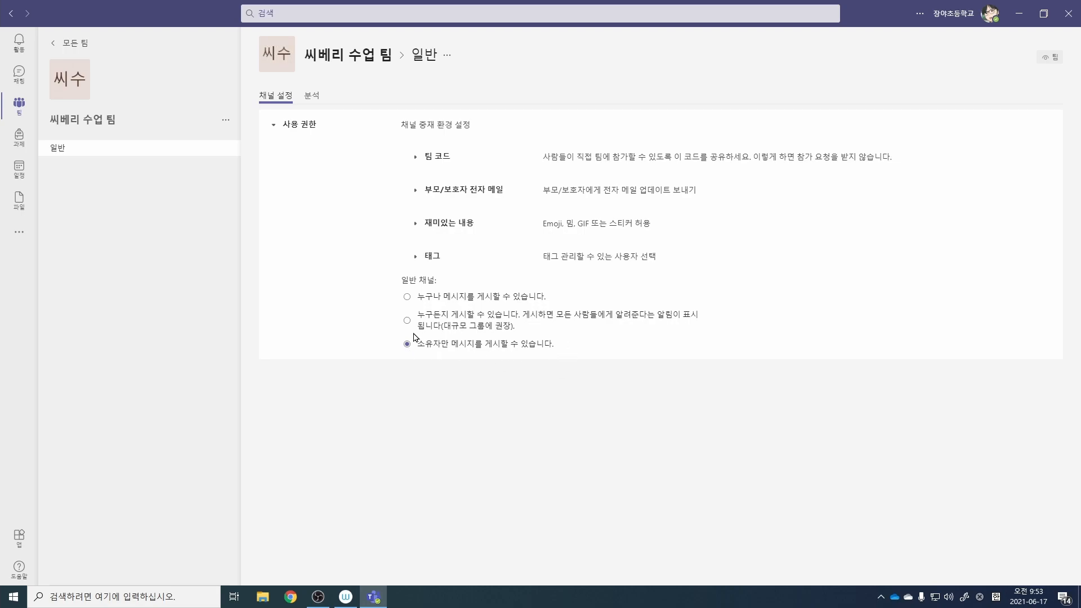
Expand the team code, parent/guardian email and fun content settings, and view the Giphy content filter levels
{"action": "left_click", "coordinate": [441, 162]}
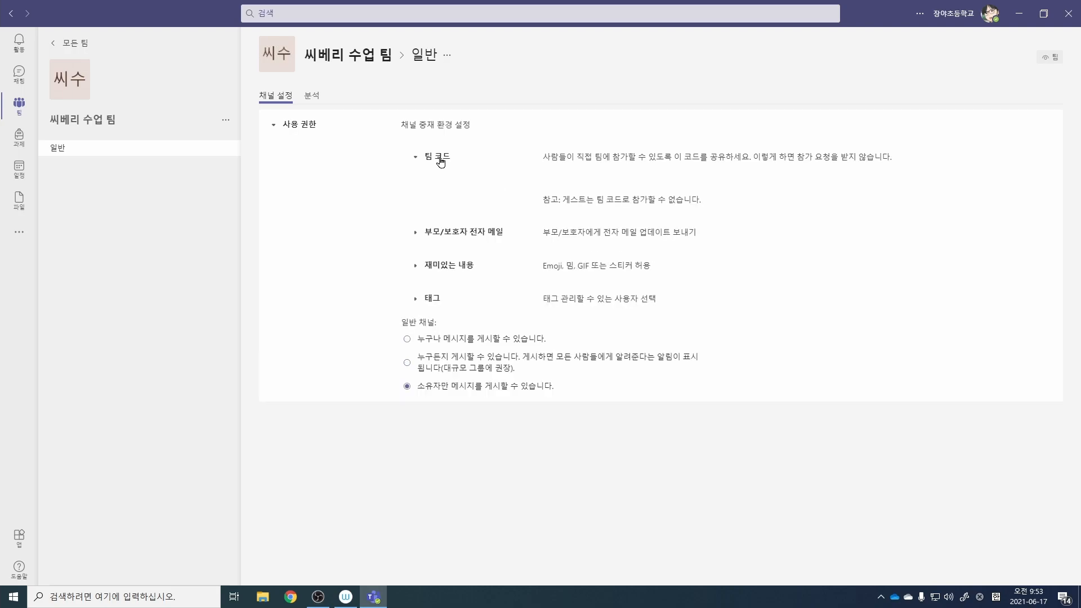
{"action": "left_click", "coordinate": [445, 239]}
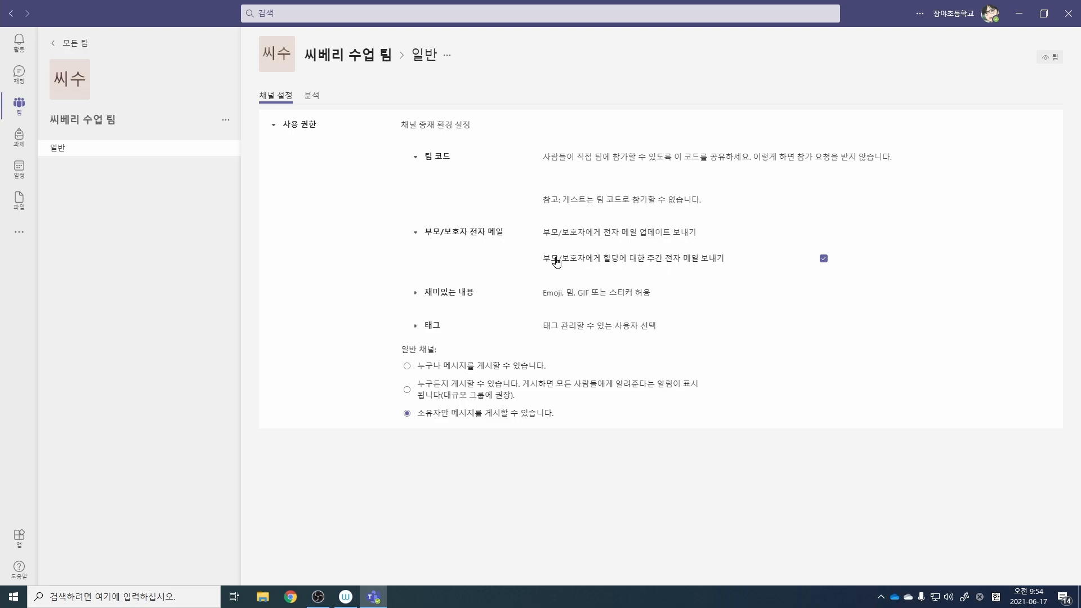
{"action": "left_click", "coordinate": [416, 295]}
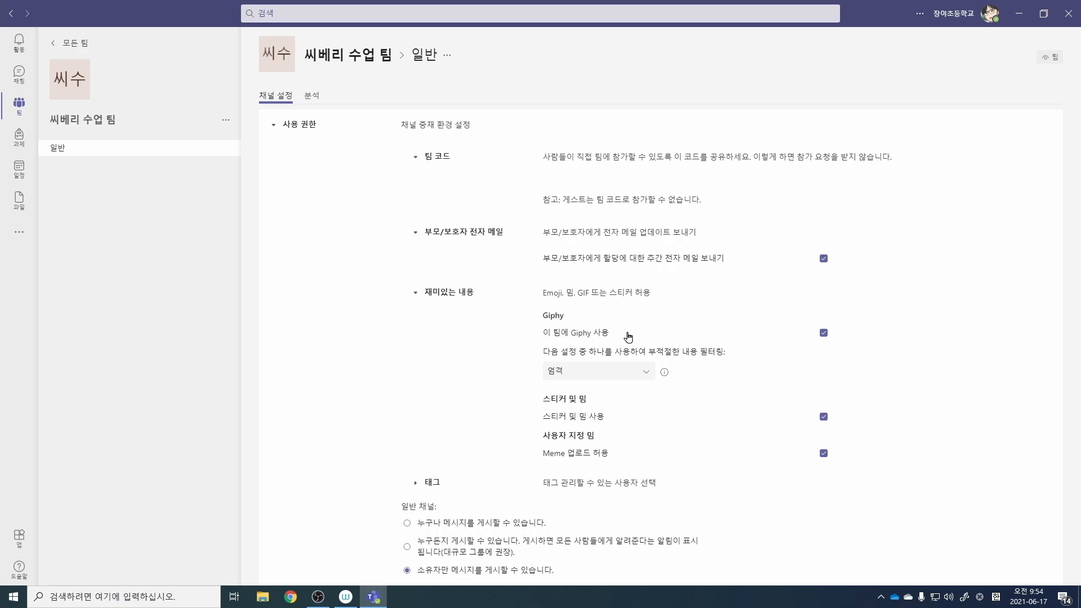
{"action": "left_click", "coordinate": [637, 378]}
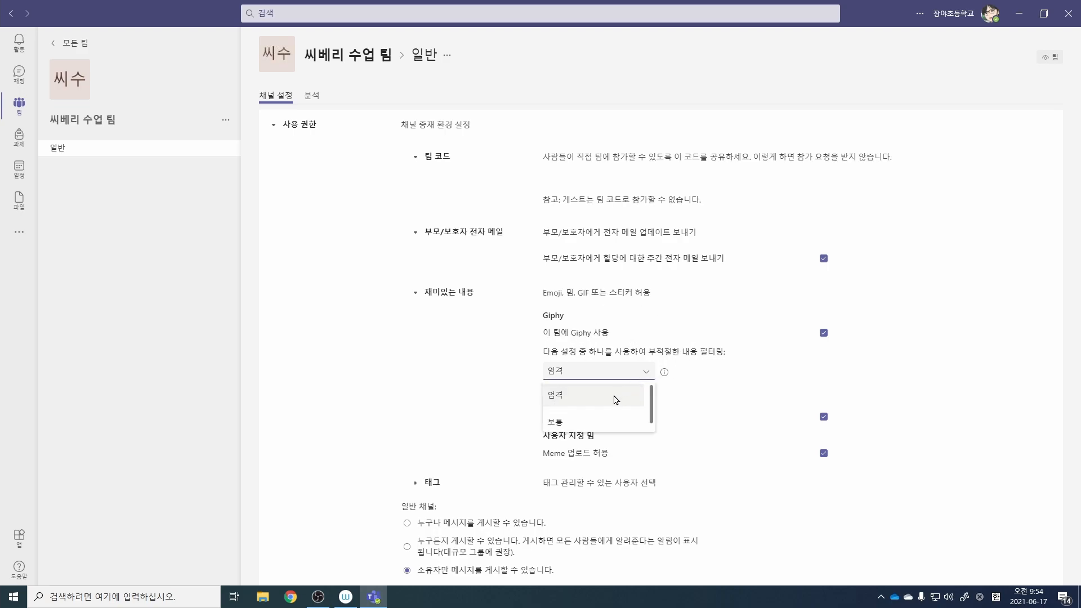
{"action": "left_click", "coordinate": [624, 379]}
{"action": "left_click", "coordinate": [624, 378]}
{"action": "left_click", "coordinate": [614, 375]}
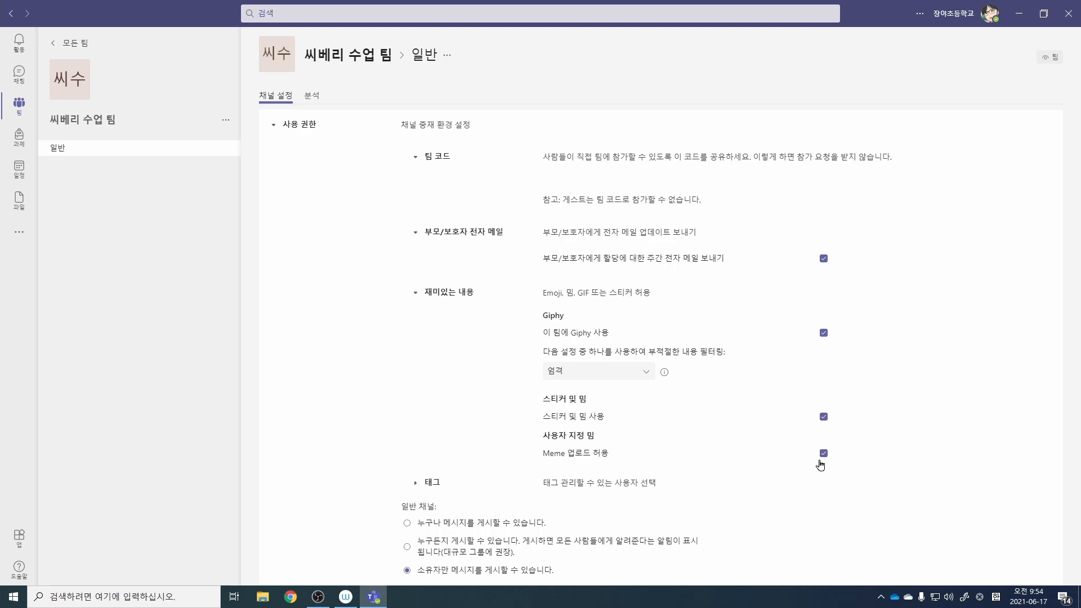
Expand the tag settings, then collapse the team code, parent/guardian email, fun content and tag sections
{"action": "left_click", "coordinate": [440, 483]}
{"action": "mouse_move", "coordinate": [658, 484]}
{"action": "left_mouse_down"}
{"action": "mouse_move", "coordinate": [542, 484]}
{"action": "mouse_move", "coordinate": [666, 489]}
{"action": "left_mouse_up"}
{"action": "left_click", "coordinate": [543, 483]}
{"action": "left_click", "coordinate": [666, 489]}
{"action": "left_click", "coordinate": [416, 157]}
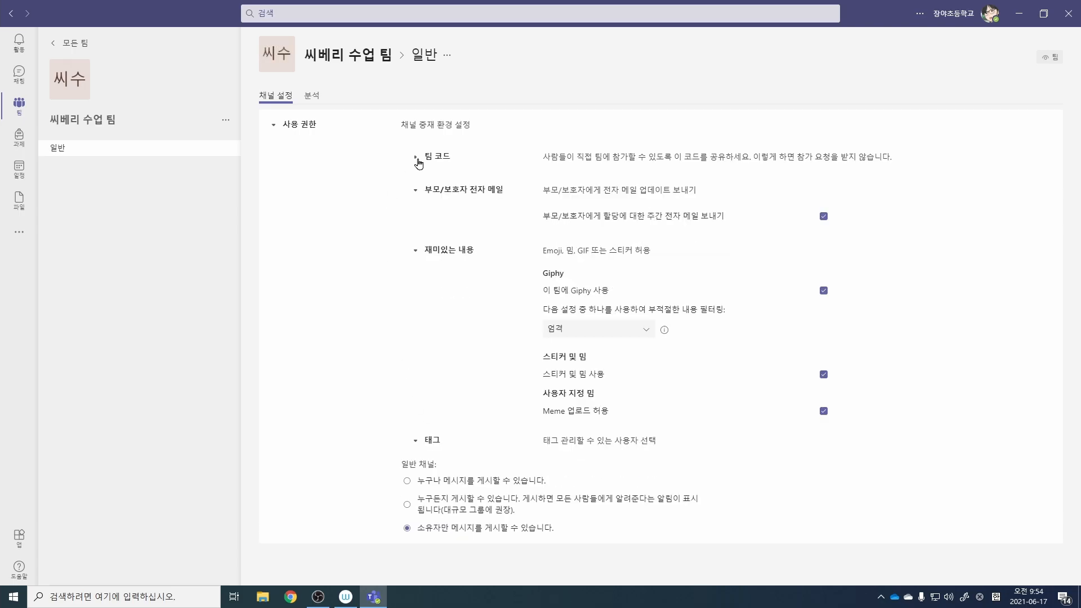
{"action": "left_click", "coordinate": [416, 190]}
{"action": "left_click", "coordinate": [416, 223]}
{"action": "left_click", "coordinate": [416, 257]}
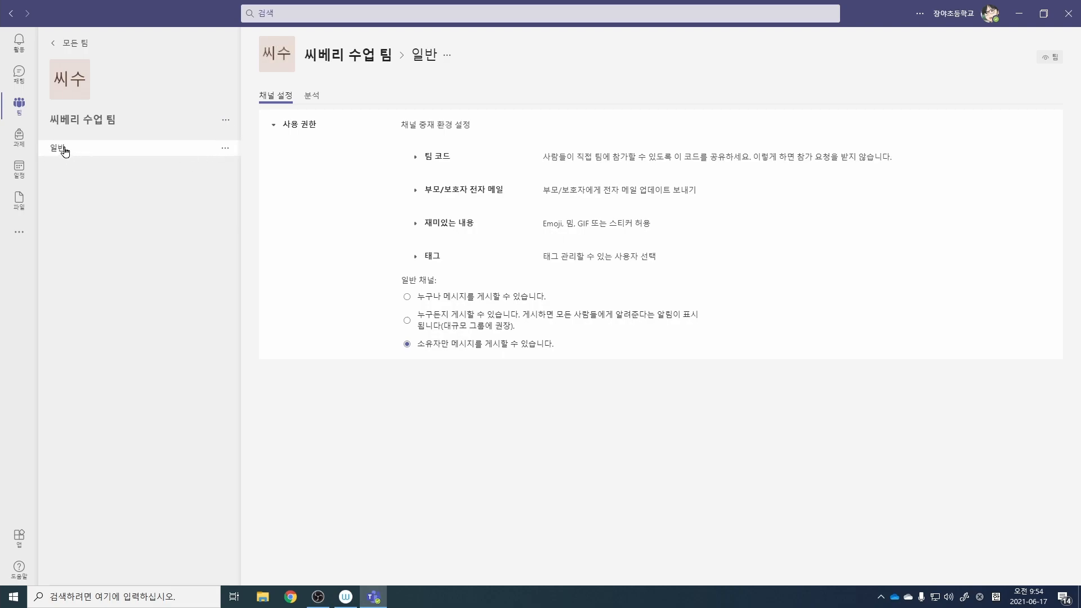
Add a standard channel named "자유게시판" to the team, set to show automatically in everyone's channel list
{"action": "left_click", "coordinate": [226, 123]}
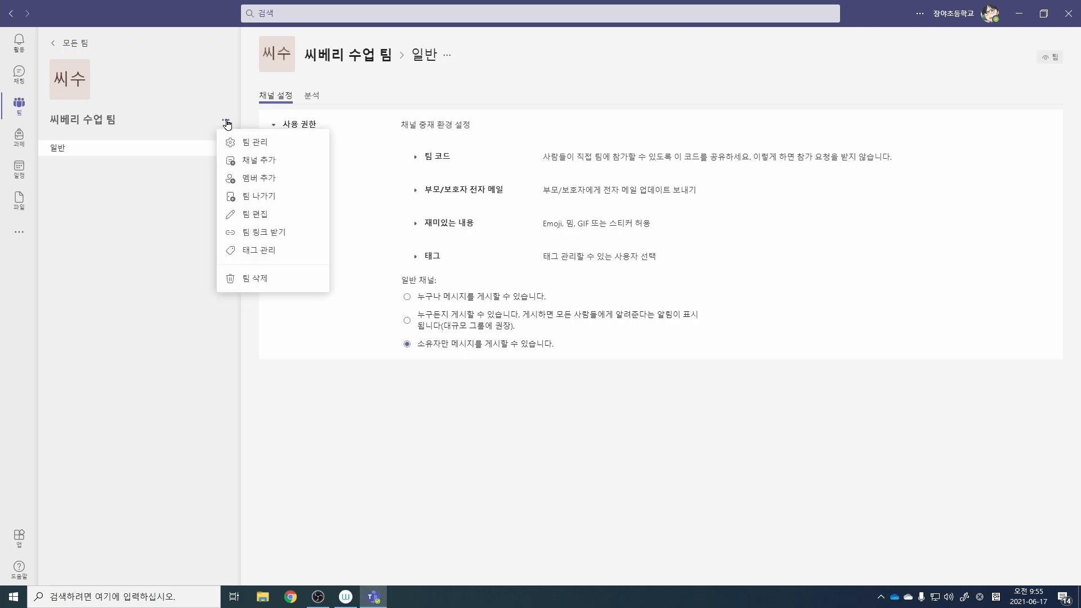
{"action": "left_click", "coordinate": [268, 162]}
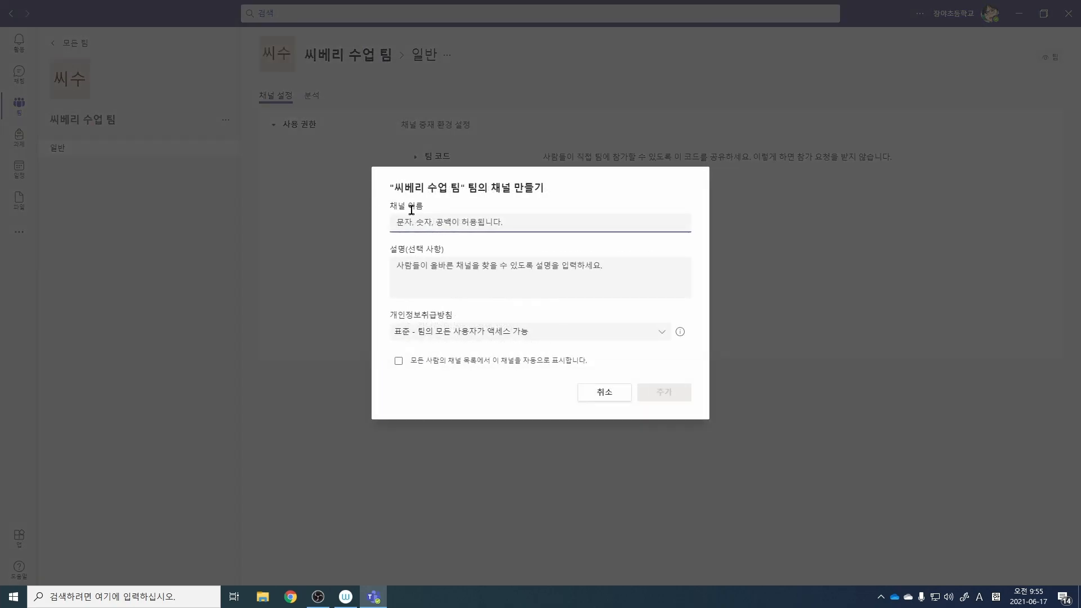
{"action": "type", "text": "wkd"}
{"action": "key", "text": "BackSpace"}
{"action": "key", "text": "BackSpace"}
{"action": "key", "text": "BackSpace"}
{"action": "key", "text": "Hangul"}
{"action": "type", "text": "장유게시판"}
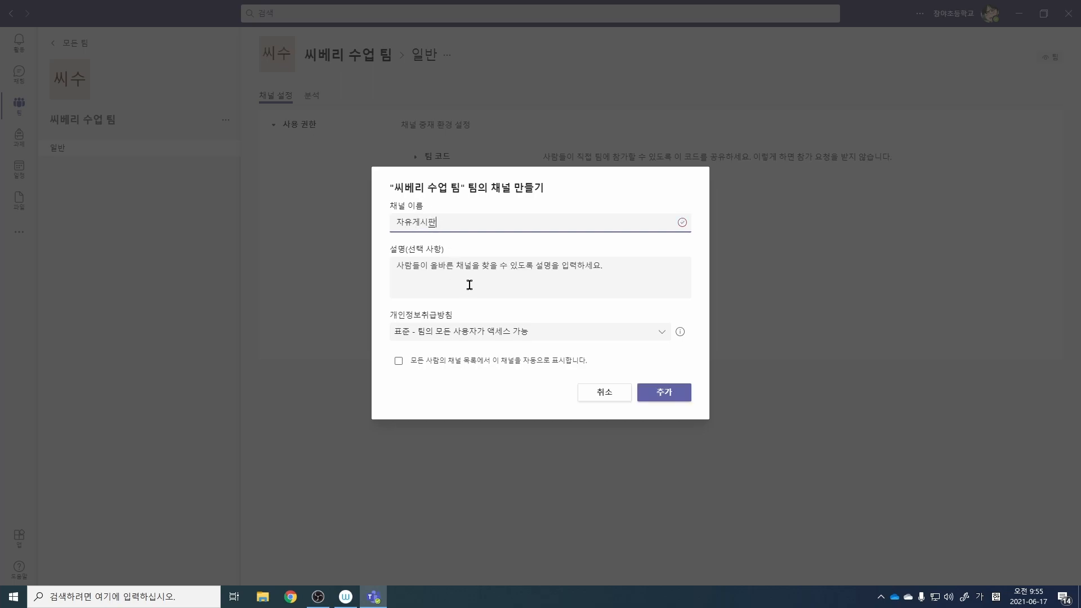
{"action": "left_click", "coordinate": [482, 337]}
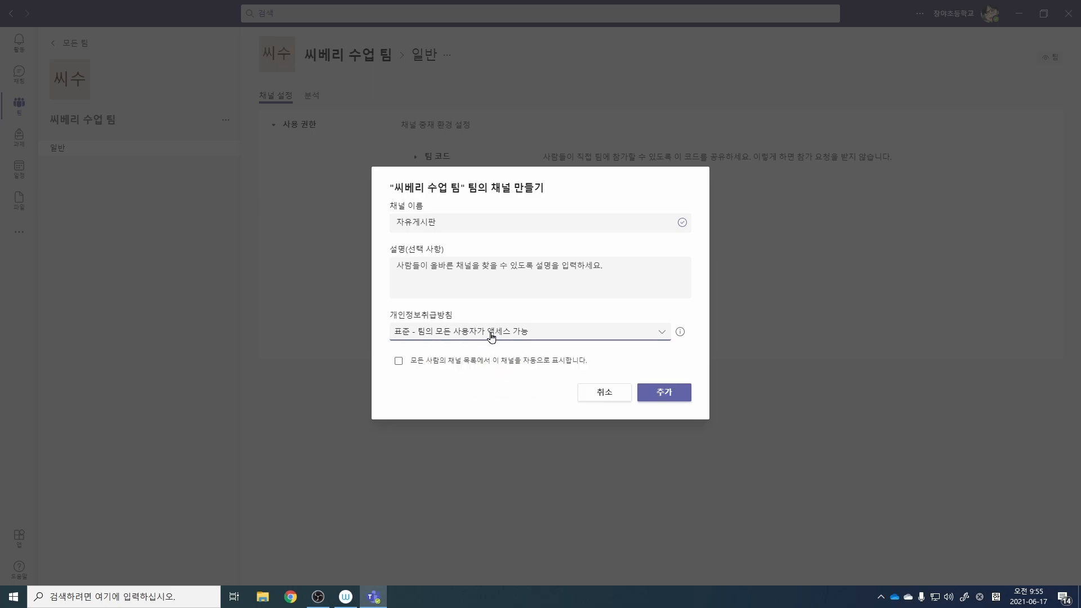
{"action": "mouse_move", "coordinate": [688, 340]}
{"action": "left_click", "coordinate": [426, 361]}
{"action": "left_click", "coordinate": [665, 399]}
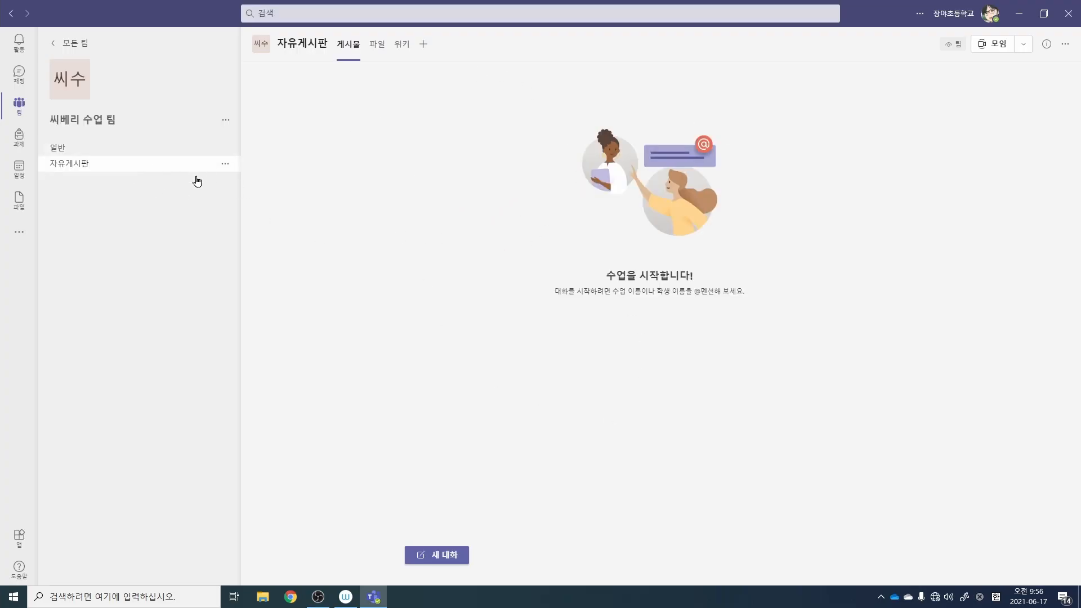
View the files and wiki of the 자유게시판 channel, then return to its posts
{"action": "left_click", "coordinate": [383, 52]}
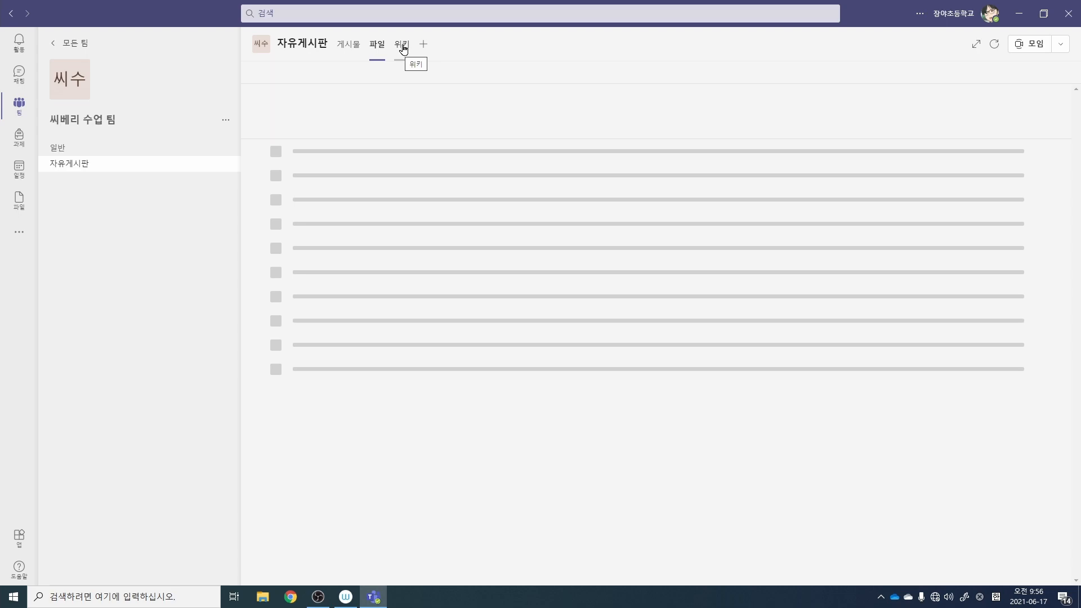
{"action": "left_click", "coordinate": [404, 48]}
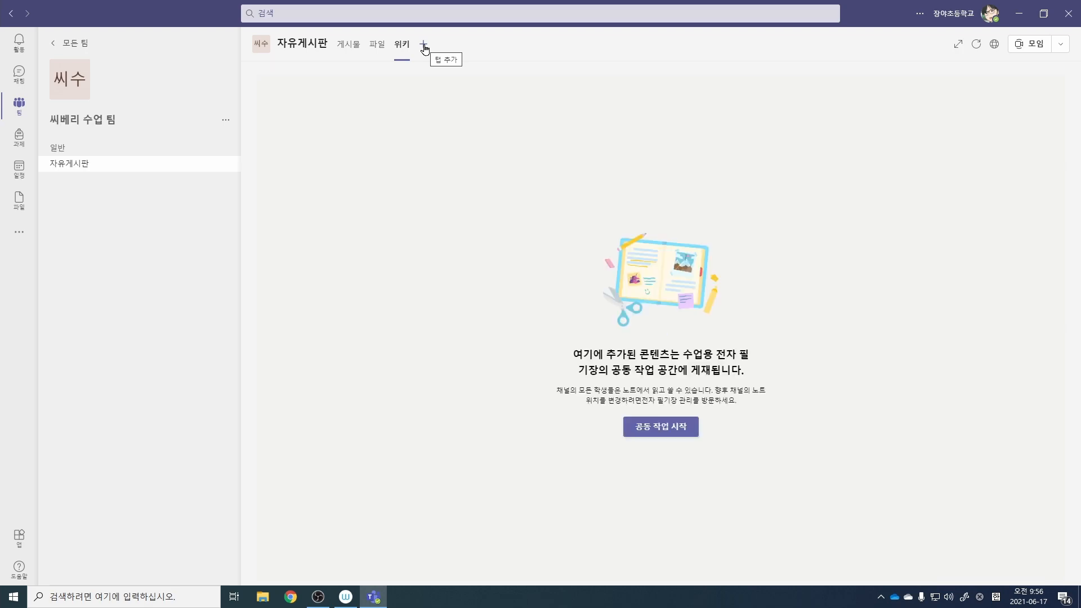
{"action": "left_click", "coordinate": [348, 49]}
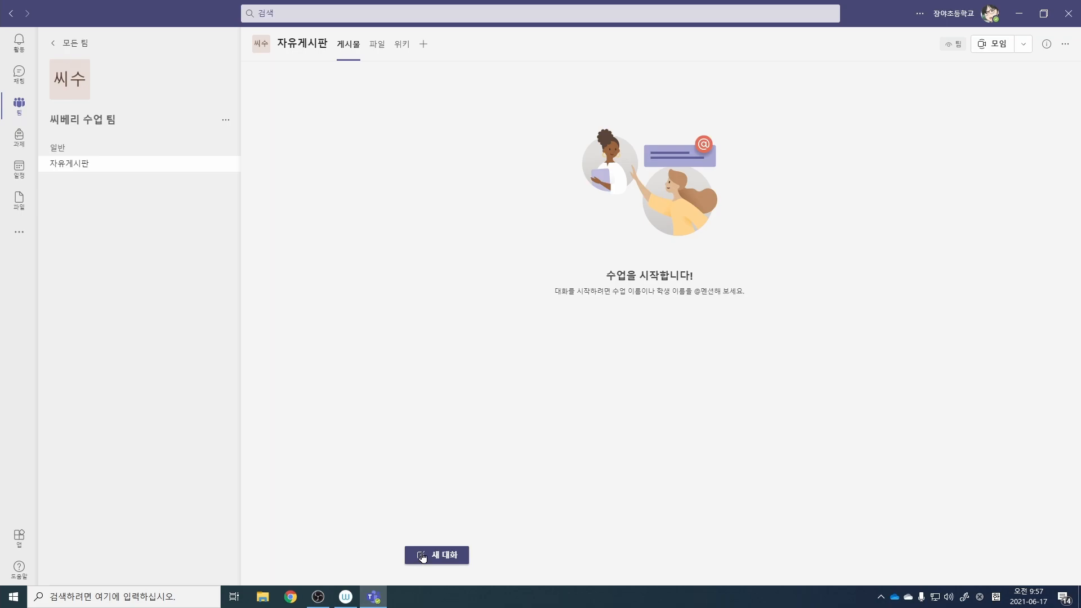
Start setting up a meeting in the 자유게시판 channel
{"action": "left_click", "coordinate": [998, 45]}
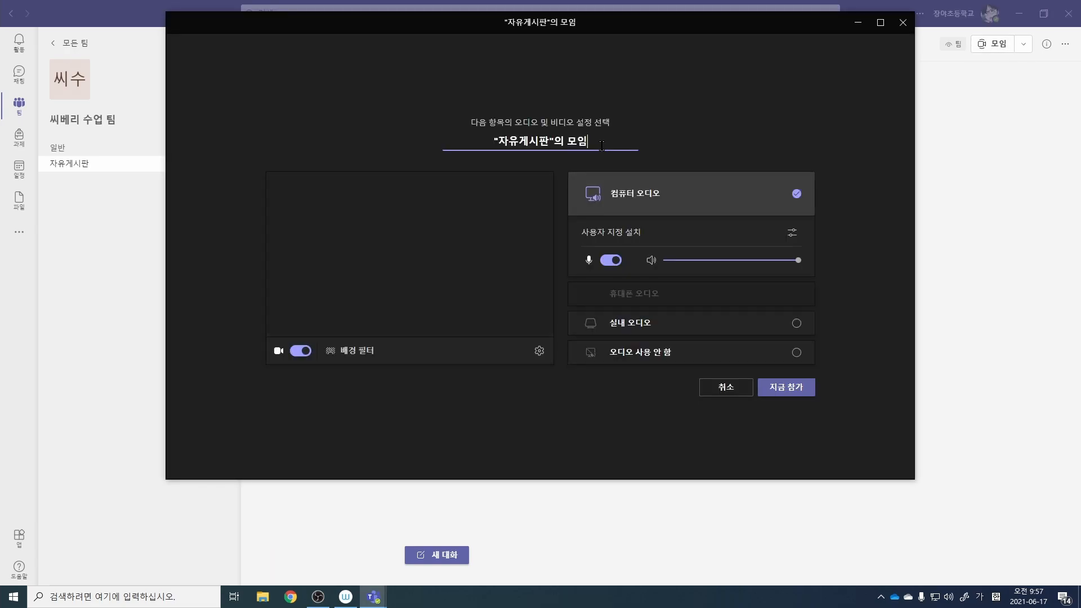